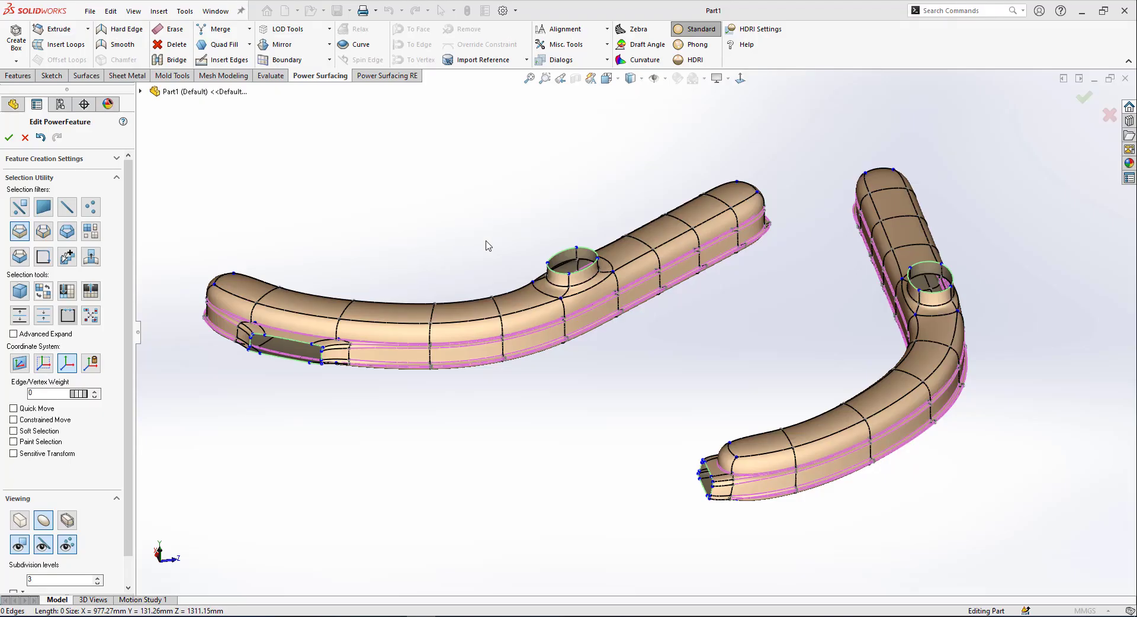
- Select the long tube's hole loop and pull it upward into a bent tube
mouse_move(589, 460)
middle_down()
mouse_move(609, 487)
mouse_move(645, 476)
mouse_move(634, 433)
mouse_move(548, 291)
middle_up()
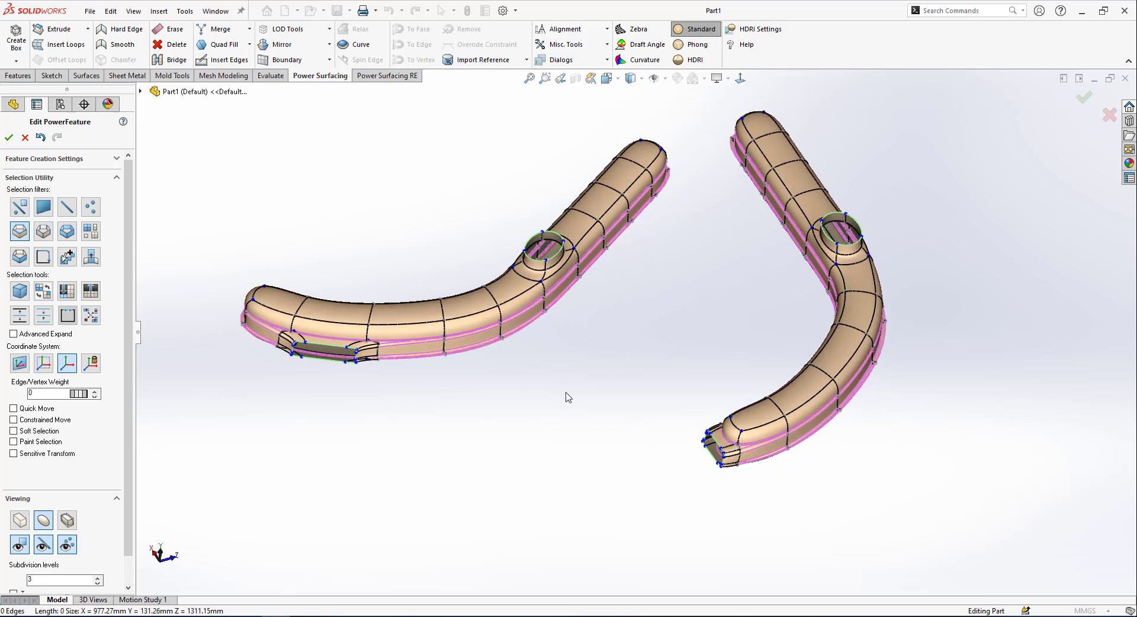
middle_drag(566, 397, 545, 278)
middle_drag(578, 379, 564, 356)
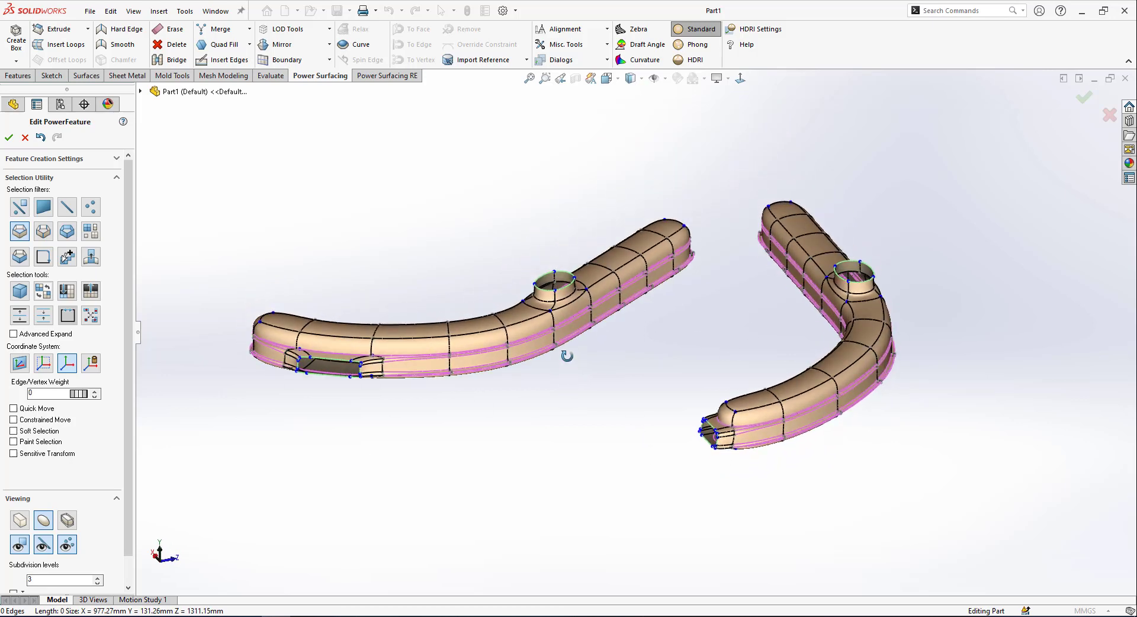
click(539, 295)
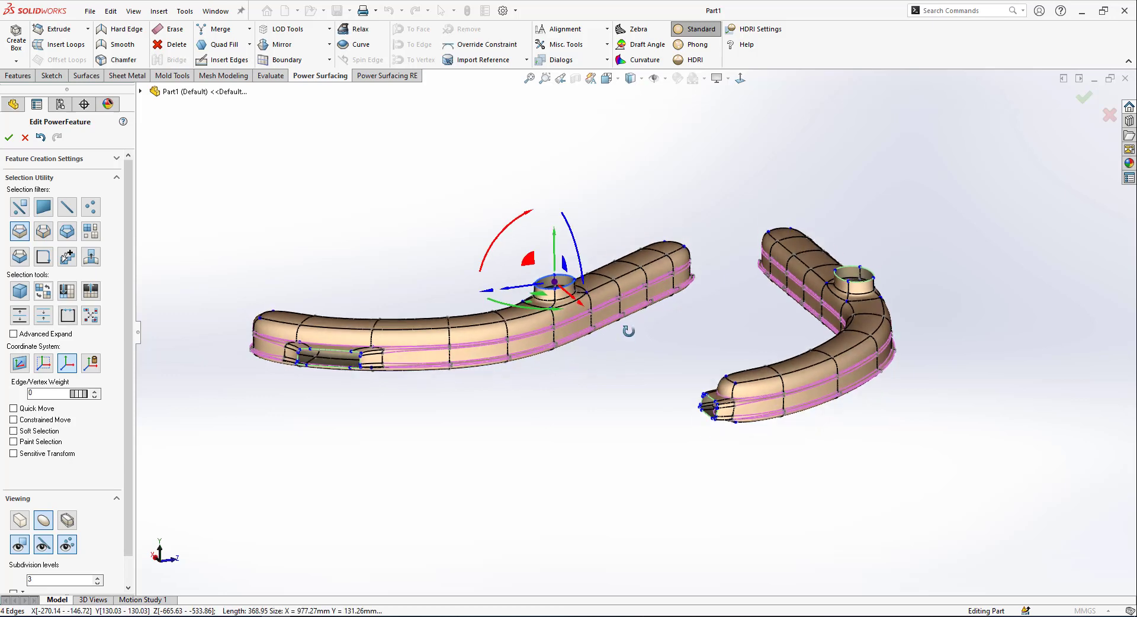
middle_drag(538, 284, 535, 269)
drag(531, 266, 596, 193)
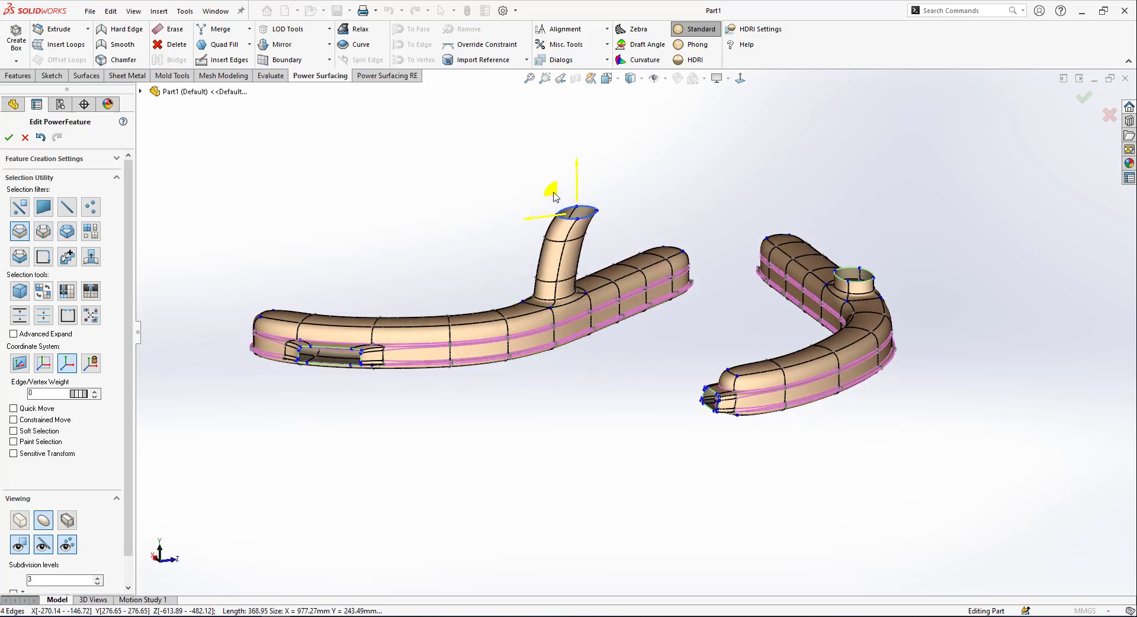
key(ctrl+z)
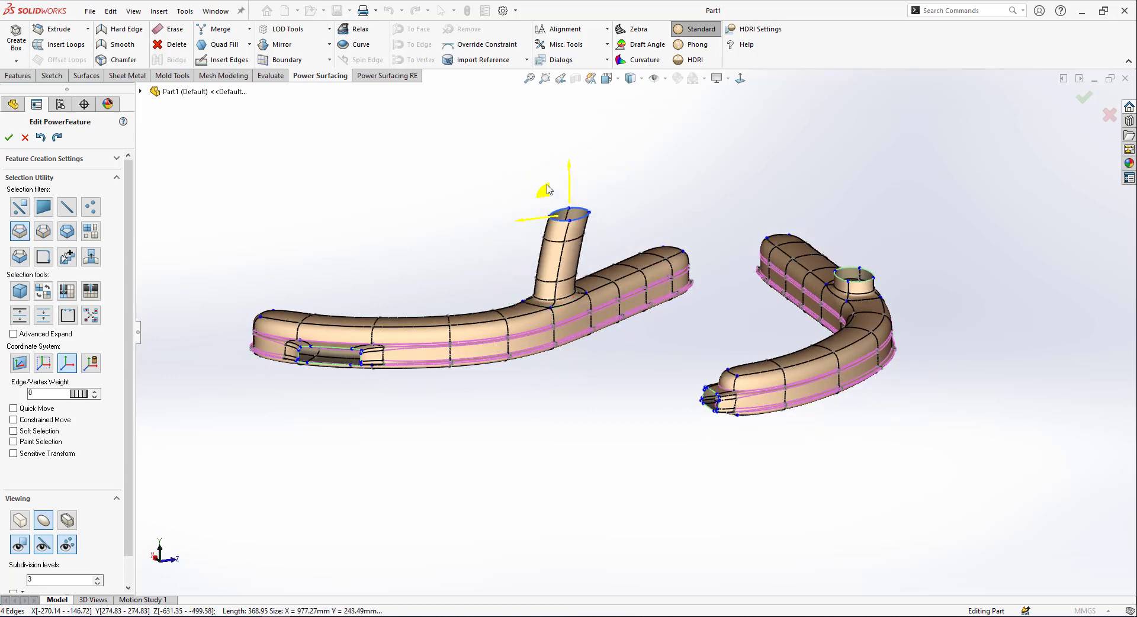
key(ctrl+y)
- Rotate the extruded tube end to stand upright and tilt its end cap
middle_drag(640, 222, 584, 171)
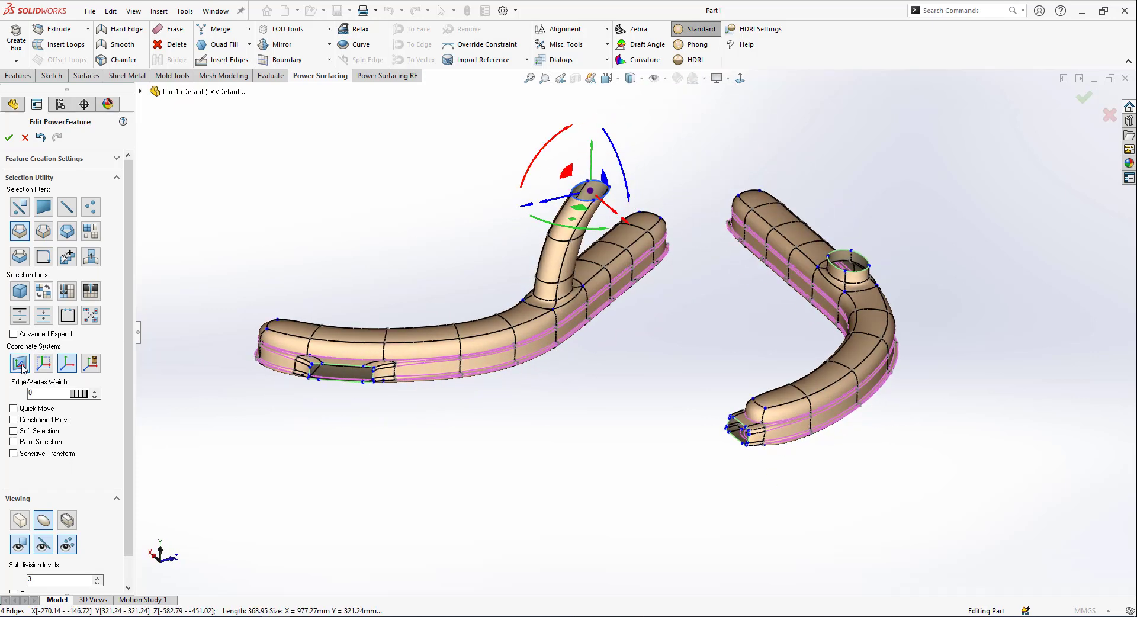
middle_drag(550, 166, 593, 194)
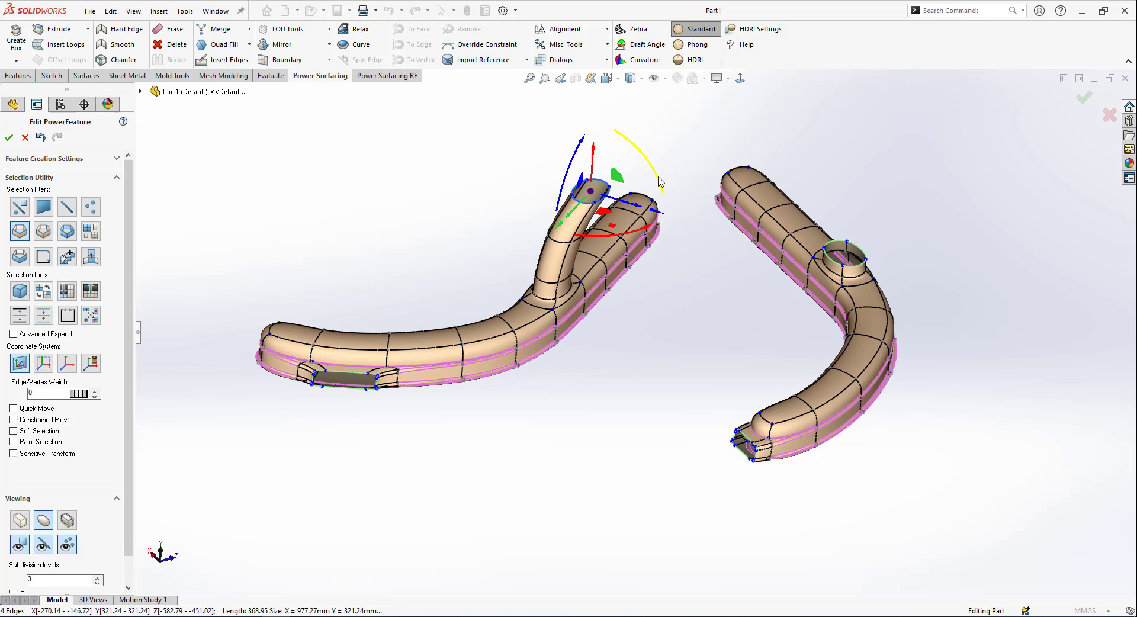
mouse_move(659, 183)
mouse_down()
mouse_move(655, 194)
mouse_move(666, 188)
mouse_up()
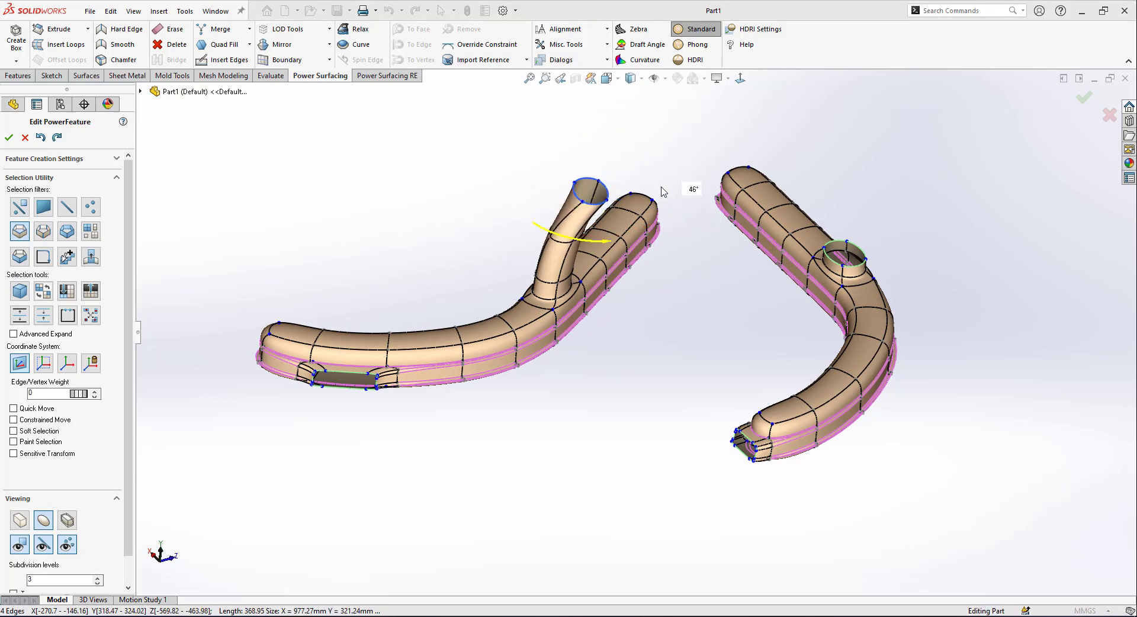
middle_drag(719, 322, 610, 178)
scroll(563, 204, down, 2)
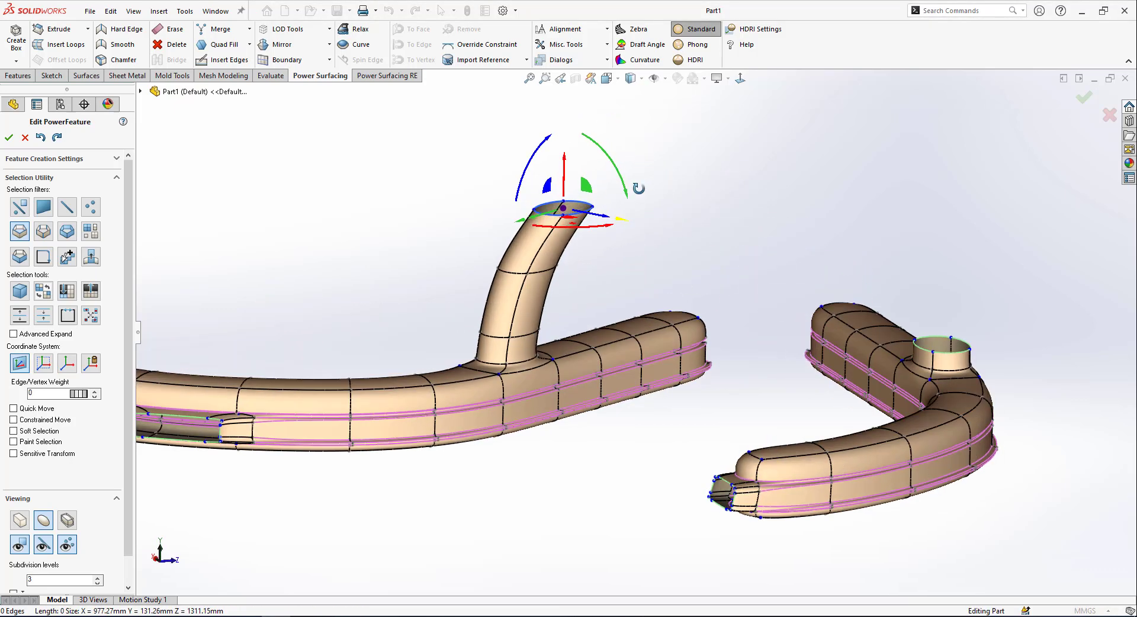
scroll(582, 189, down, 2)
drag(610, 186, 607, 207)
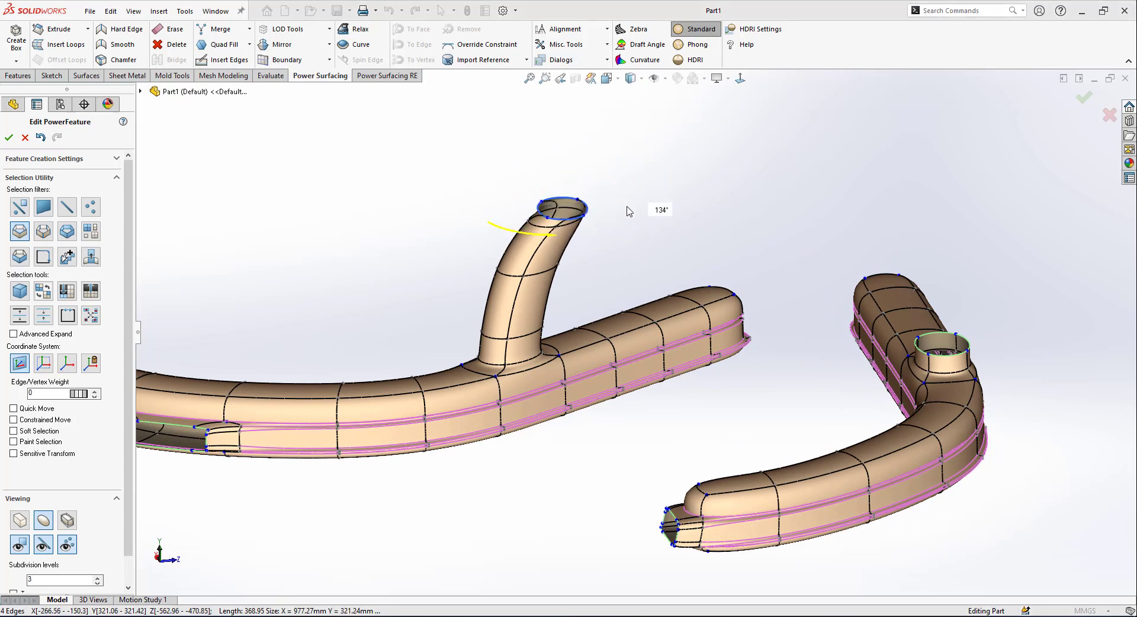
middle_drag(573, 229, 33, 394)
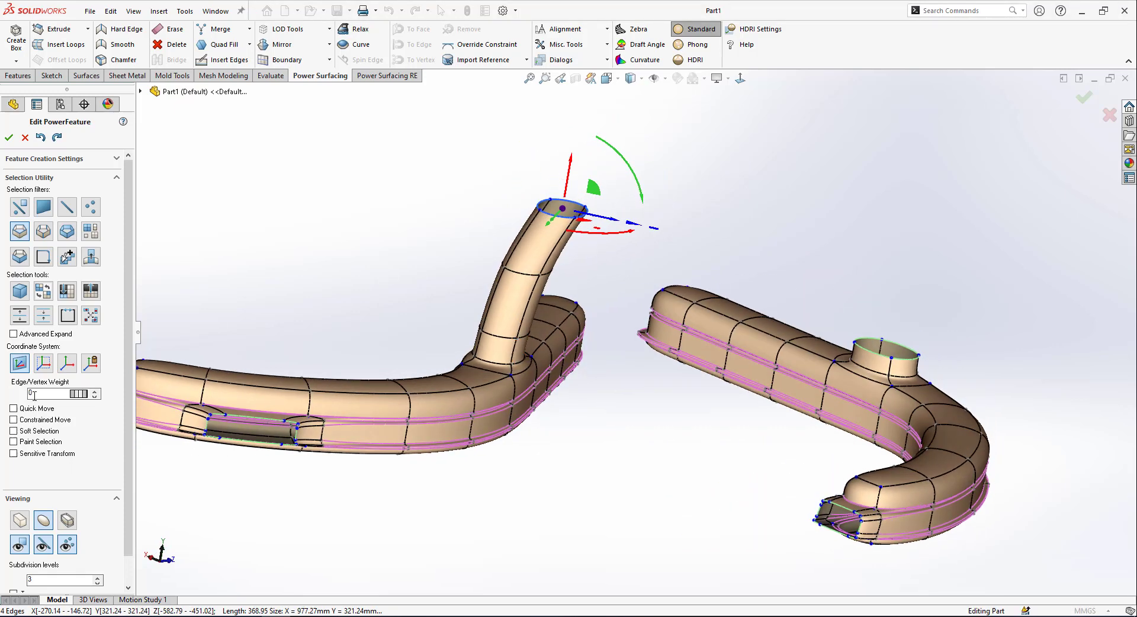
drag(617, 185, 621, 214)
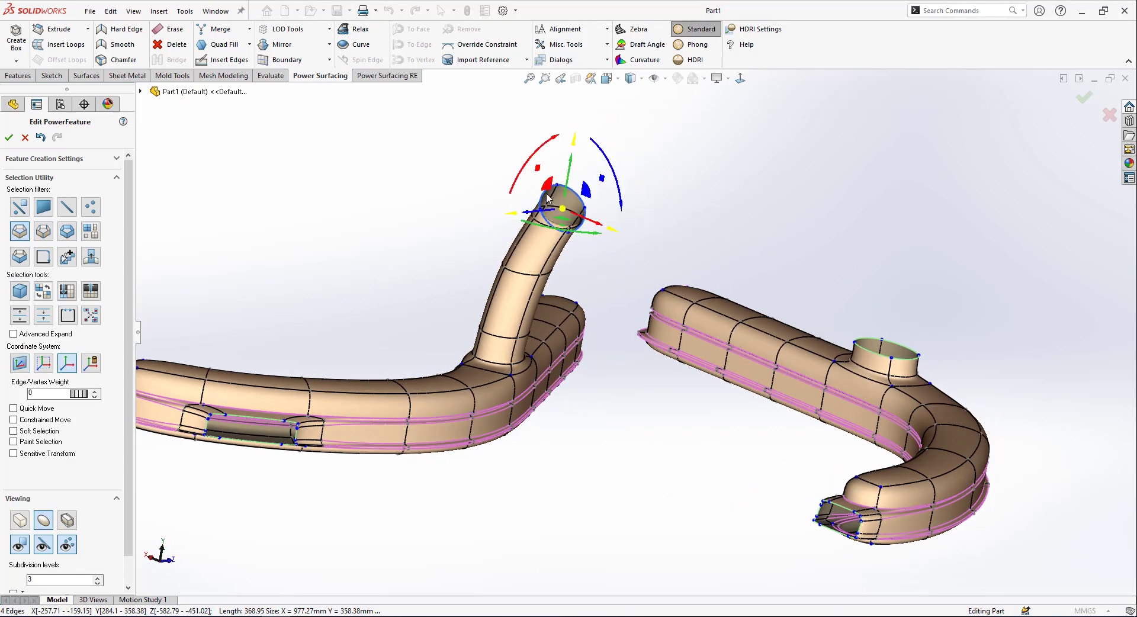
middle_drag(627, 211, 604, 339)
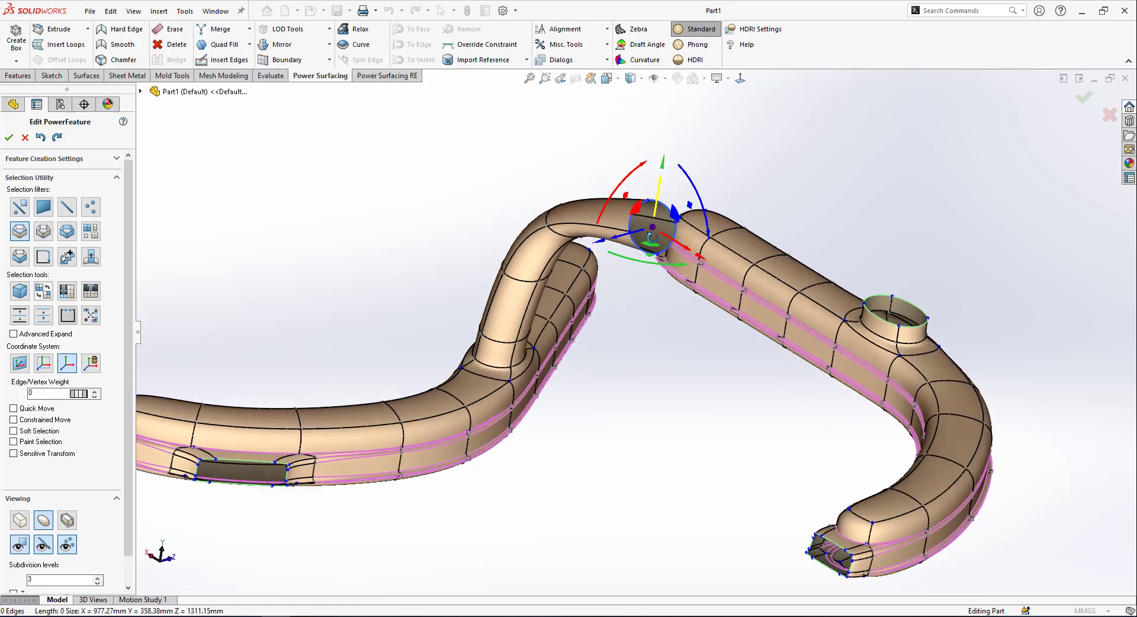
- Move the end cap right and down and rotate it about 65 degrees
drag(604, 338, 737, 190)
mouse_move(737, 191)
middle_down()
mouse_move(725, 185)
mouse_move(673, 216)
mouse_move(709, 261)
mouse_move(724, 192)
middle_up()
drag(737, 177, 786, 244)
middle_drag(786, 244, 753, 211)
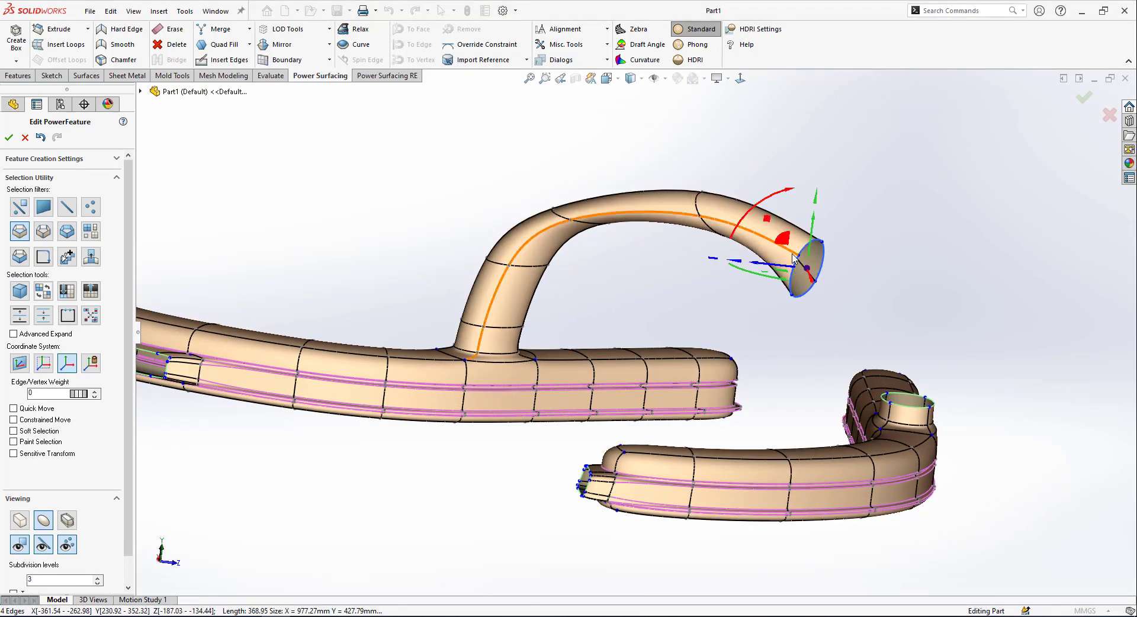
mouse_move(752, 212)
mouse_down()
mouse_move(855, 278)
mouse_move(866, 312)
mouse_up()
middle_drag(866, 312, 879, 302)
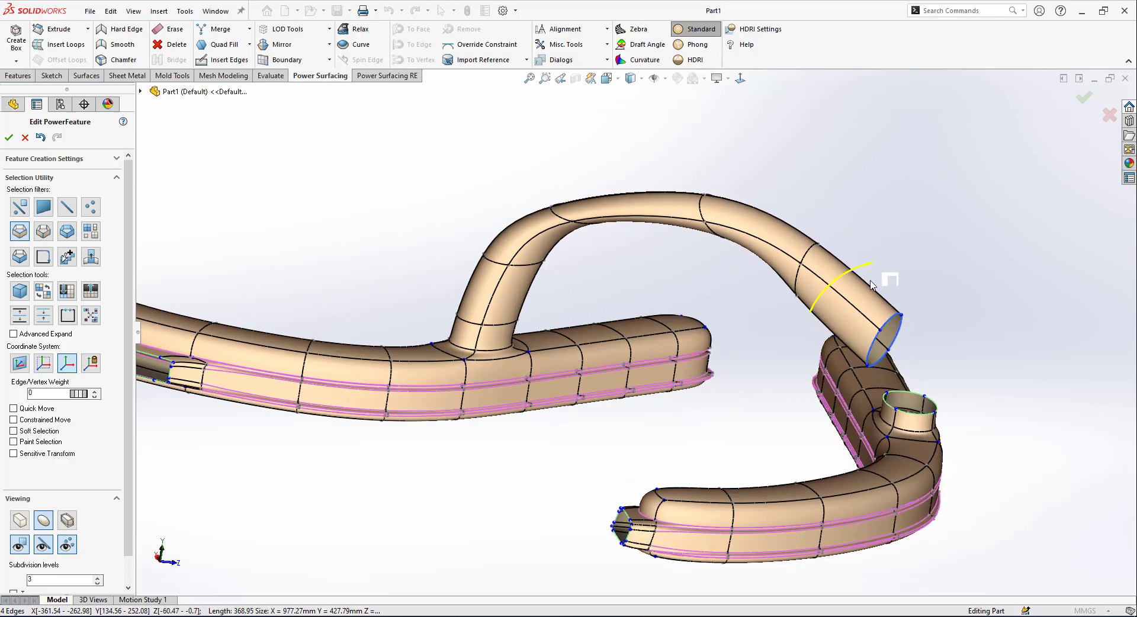
drag(880, 293, 899, 307)
- Position the end cap just above the lower tube's round opening
middle_drag(899, 307, 818, 405)
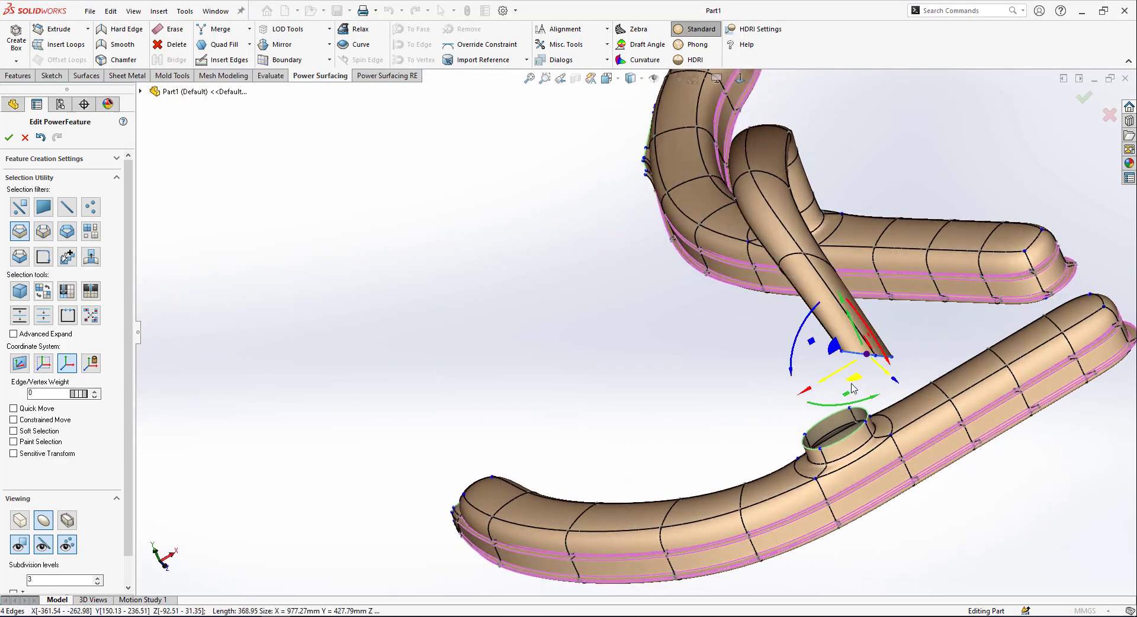
drag(819, 406, 840, 429)
mouse_move(840, 428)
middle_down()
mouse_move(853, 426)
mouse_move(844, 418)
middle_up()
scroll(844, 419, up, 5)
drag(842, 418, 840, 384)
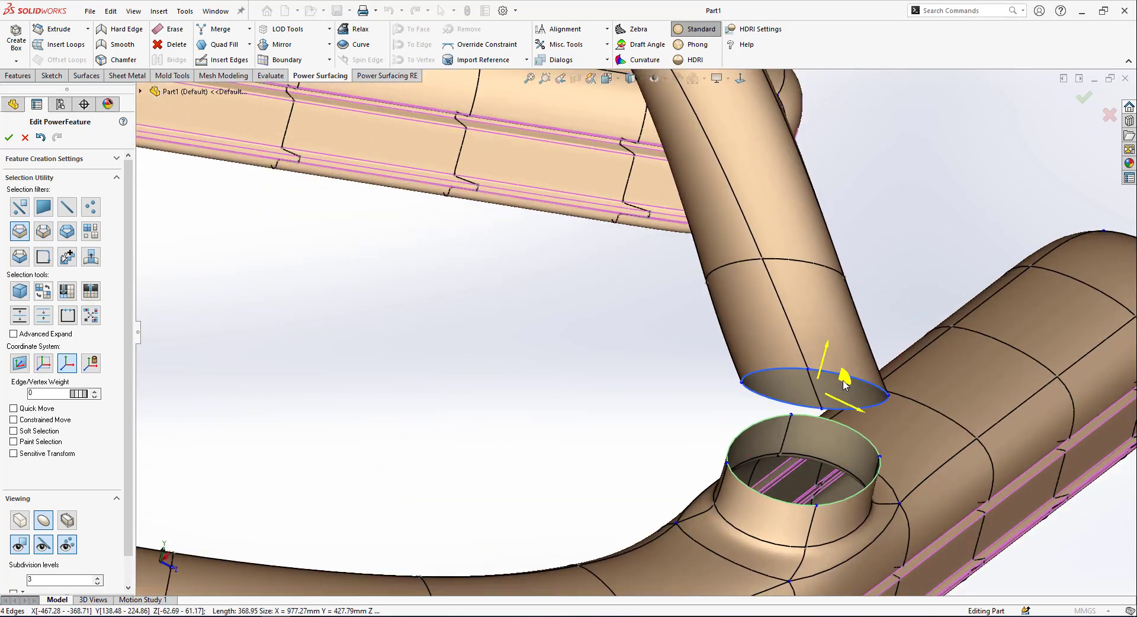
- Show the box cage and select the bridge's end face at the junction
click(21, 524)
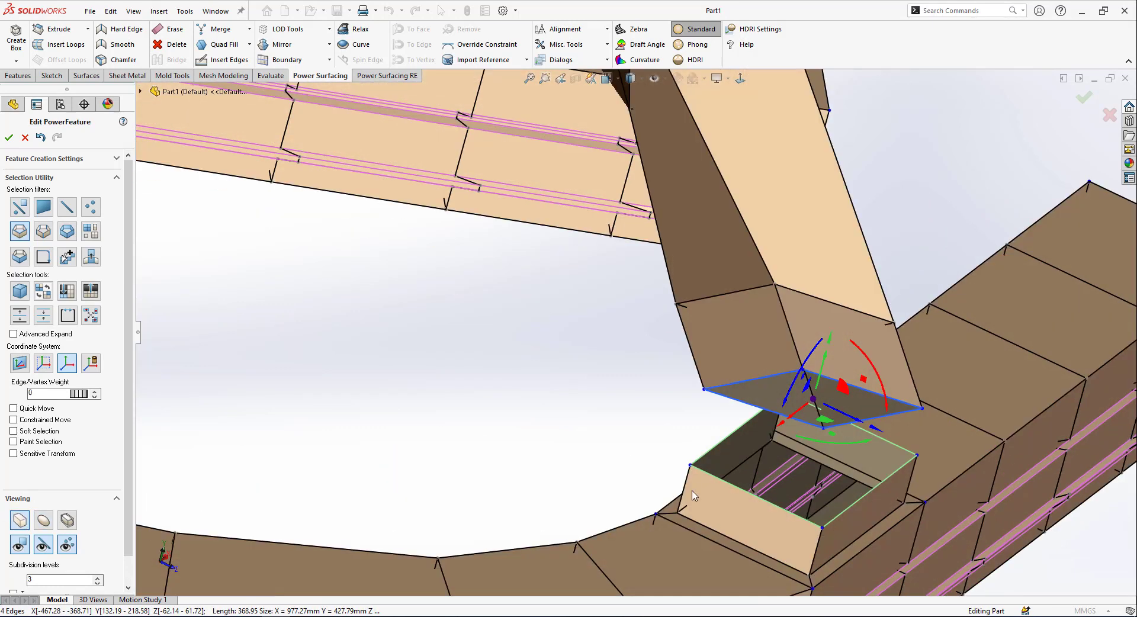
key(Escape)
click(762, 384)
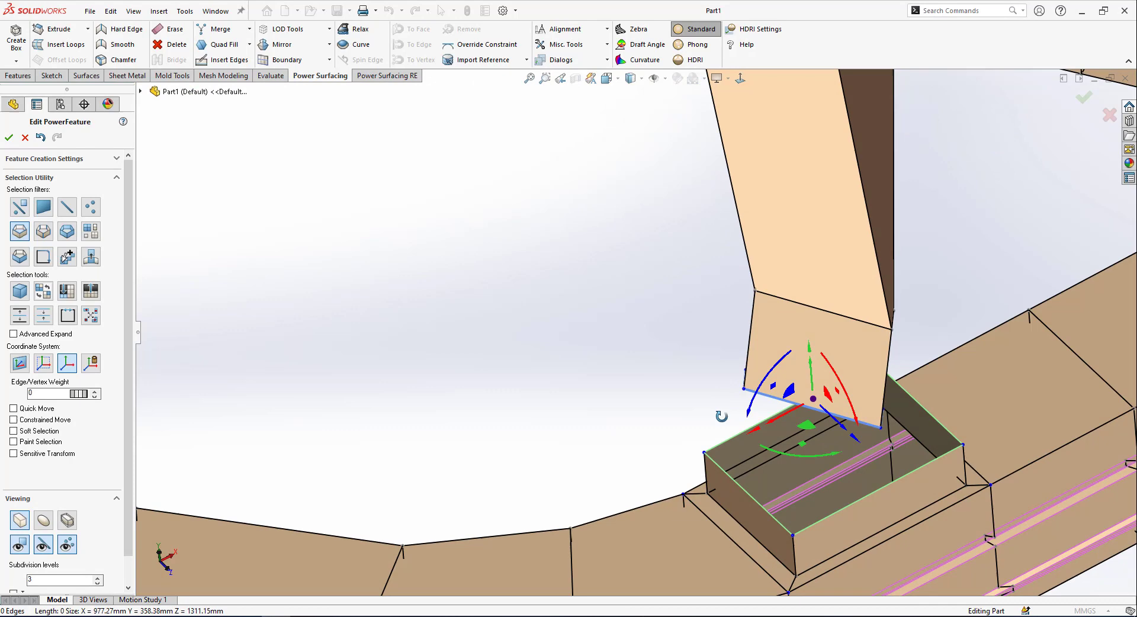
mouse_move(762, 384)
middle_down()
mouse_move(823, 437)
mouse_move(839, 483)
mouse_move(791, 439)
mouse_move(800, 397)
mouse_move(620, 428)
mouse_move(784, 511)
middle_up()
right_click(784, 510)
click(789, 506)
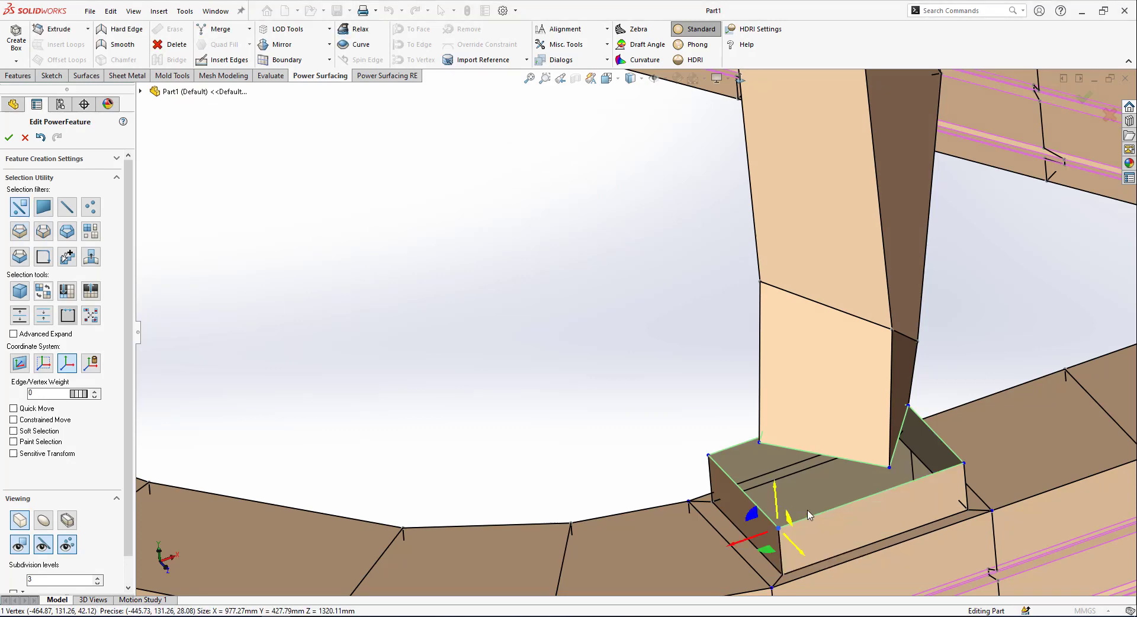
- Move corner vertices at the bridge column's base to reshape its bottom face
right_click(894, 442)
click(969, 465)
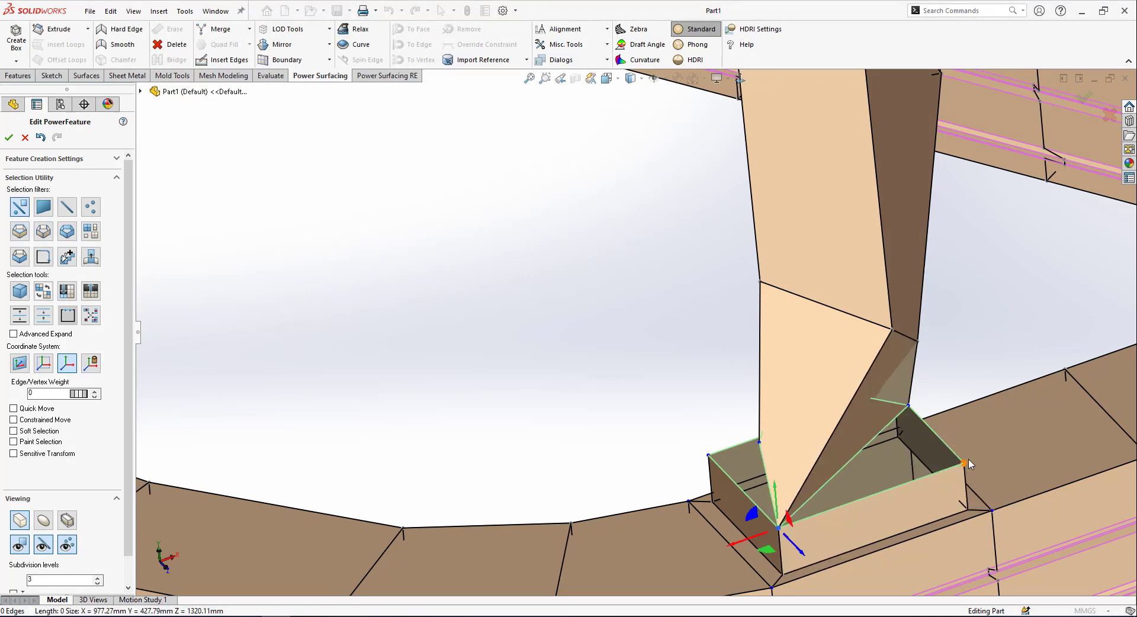
right_click(913, 411)
click(973, 420)
middle_drag(972, 420, 761, 436)
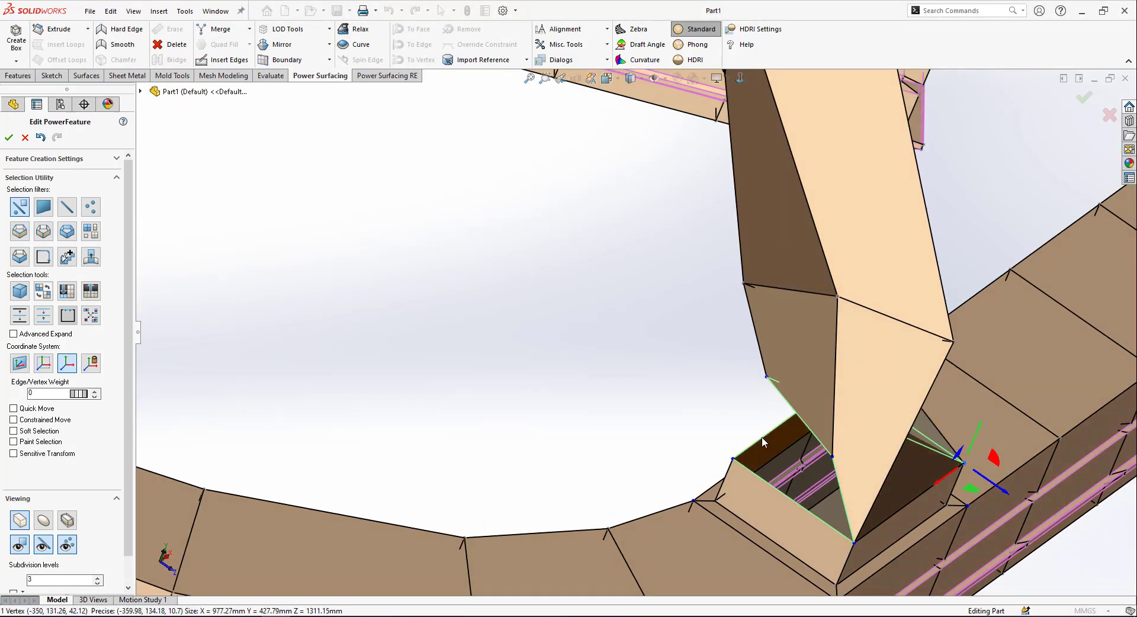
click(733, 459)
click(832, 459)
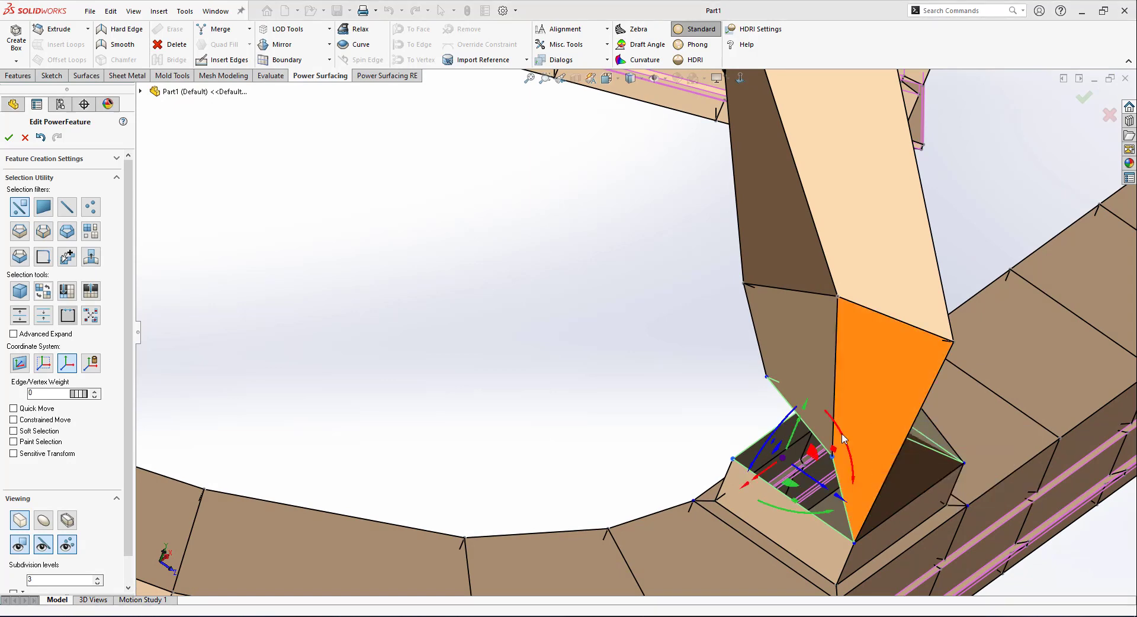
middle_drag(832, 459, 604, 345)
key(Escape)
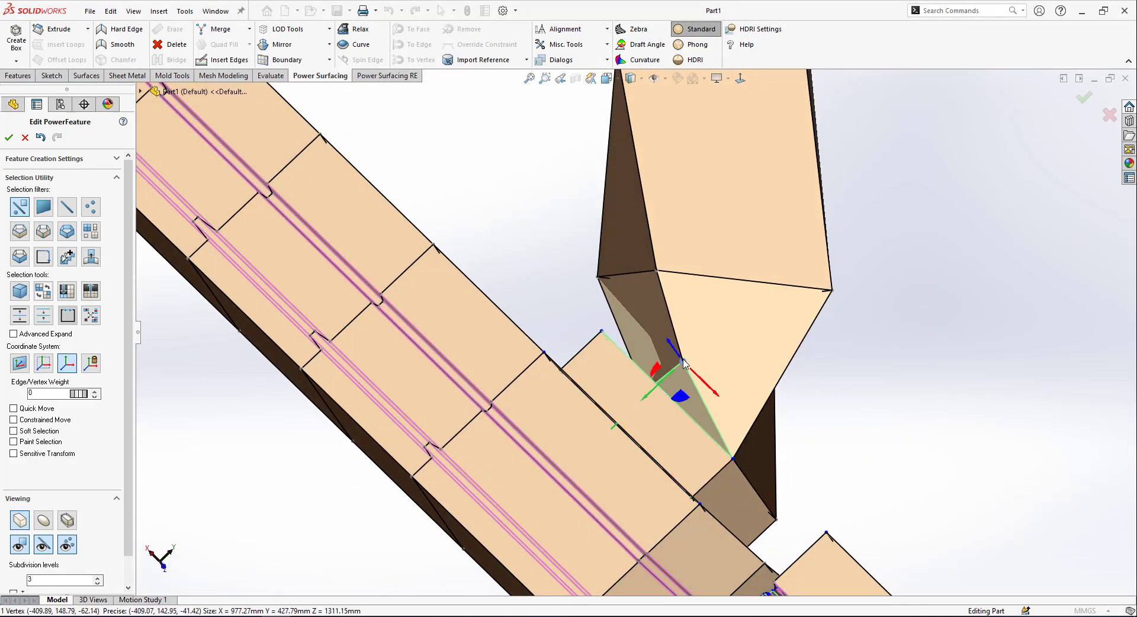
- Rotate the column's lower edge and faces to match the square opening, then deselect
right_click(684, 363)
click(601, 335)
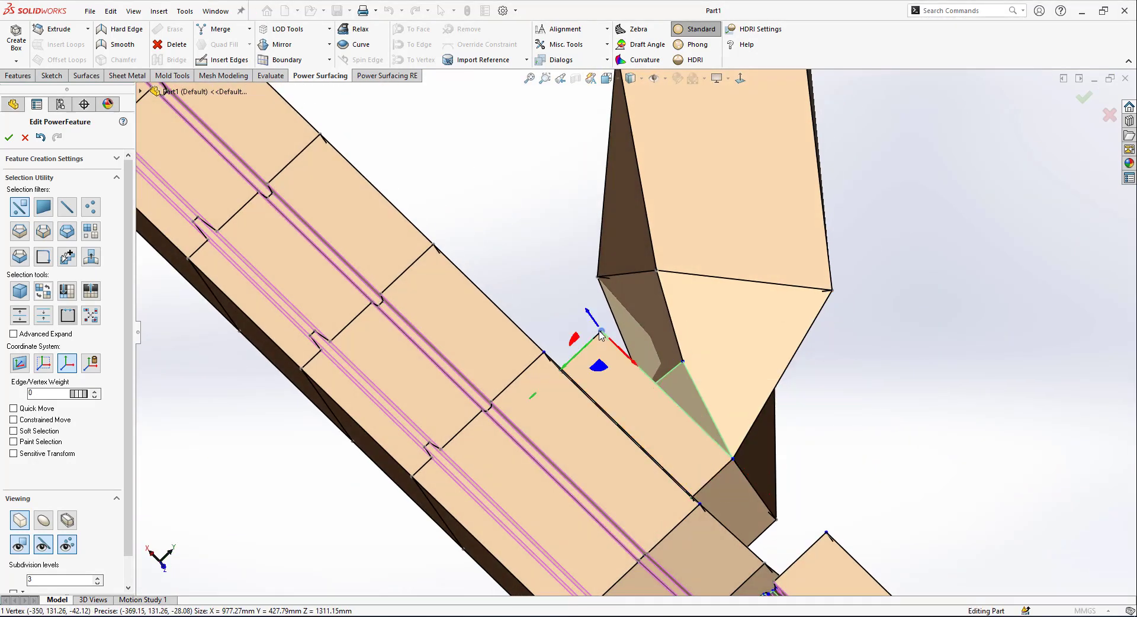
click(684, 363)
mouse_move(871, 410)
middle_down()
mouse_move(909, 422)
mouse_move(740, 398)
mouse_move(711, 317)
mouse_move(655, 388)
middle_up()
click(711, 318)
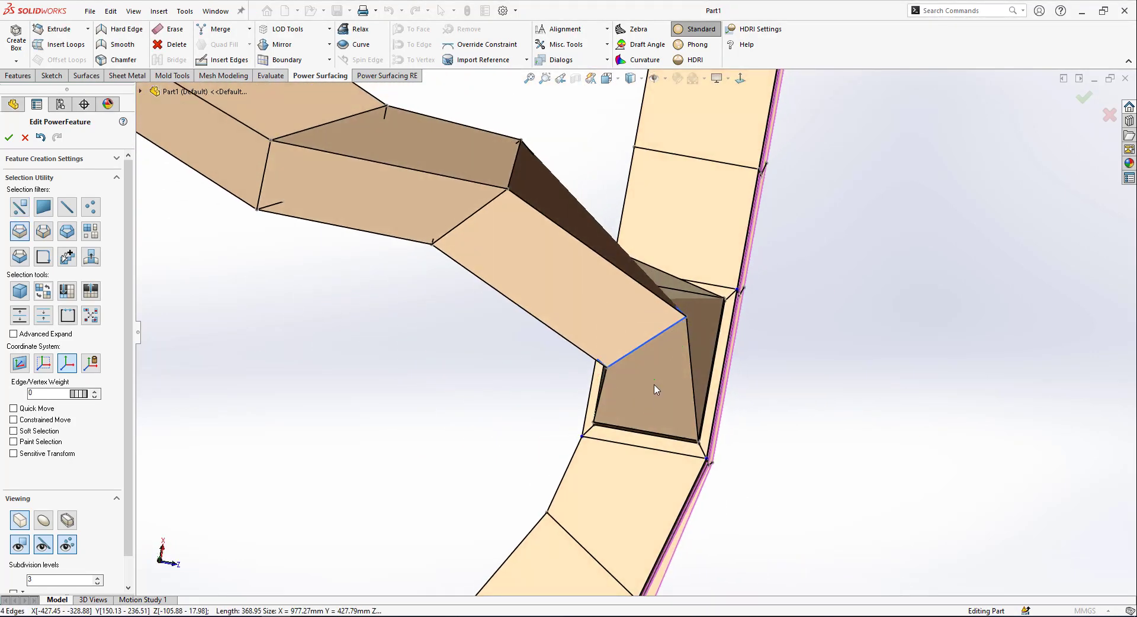
drag(675, 360, 616, 404)
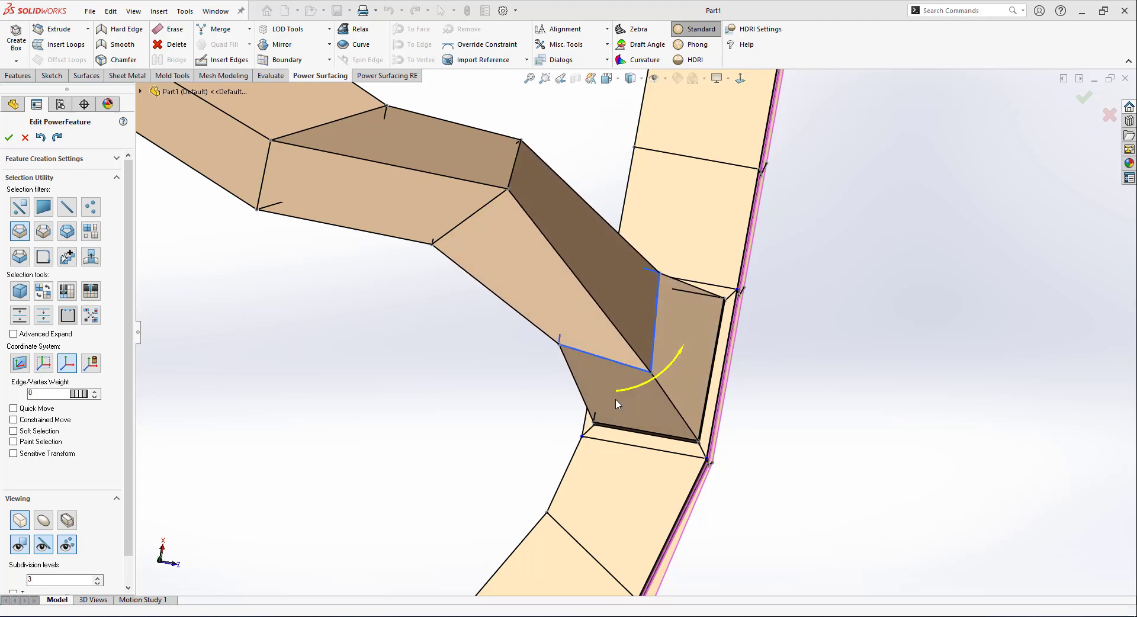
middle_drag(617, 404, 795, 287)
scroll(795, 288, up, 5)
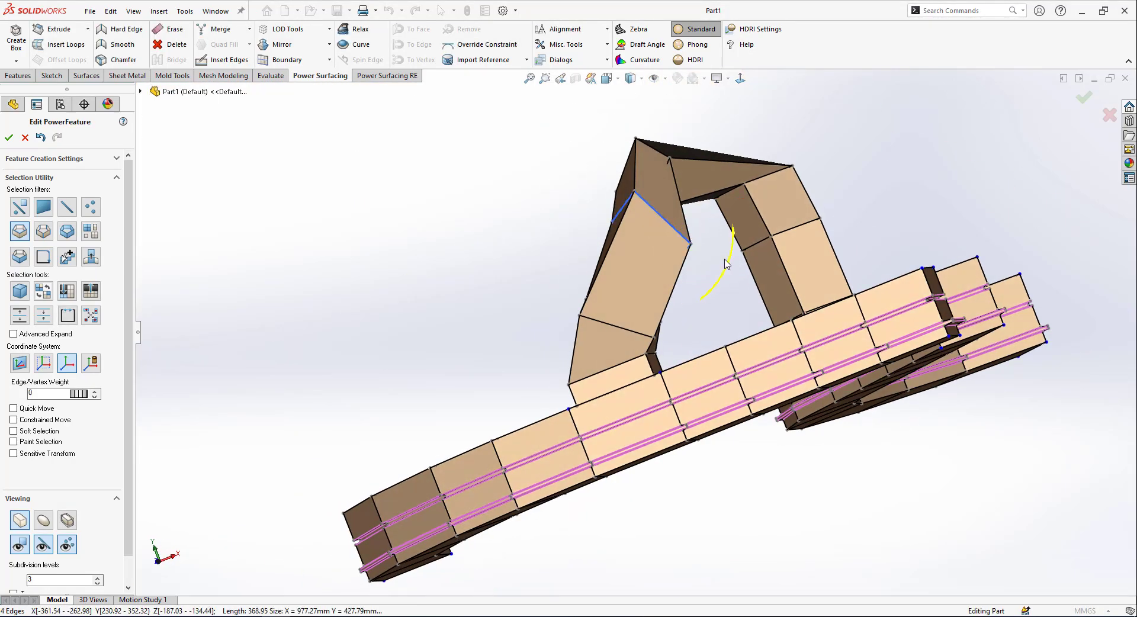
drag(731, 223, 653, 256)
mouse_move(653, 256)
middle_down()
mouse_move(731, 213)
mouse_move(825, 224)
mouse_move(690, 411)
mouse_move(5, 489)
middle_up()
click(825, 224)
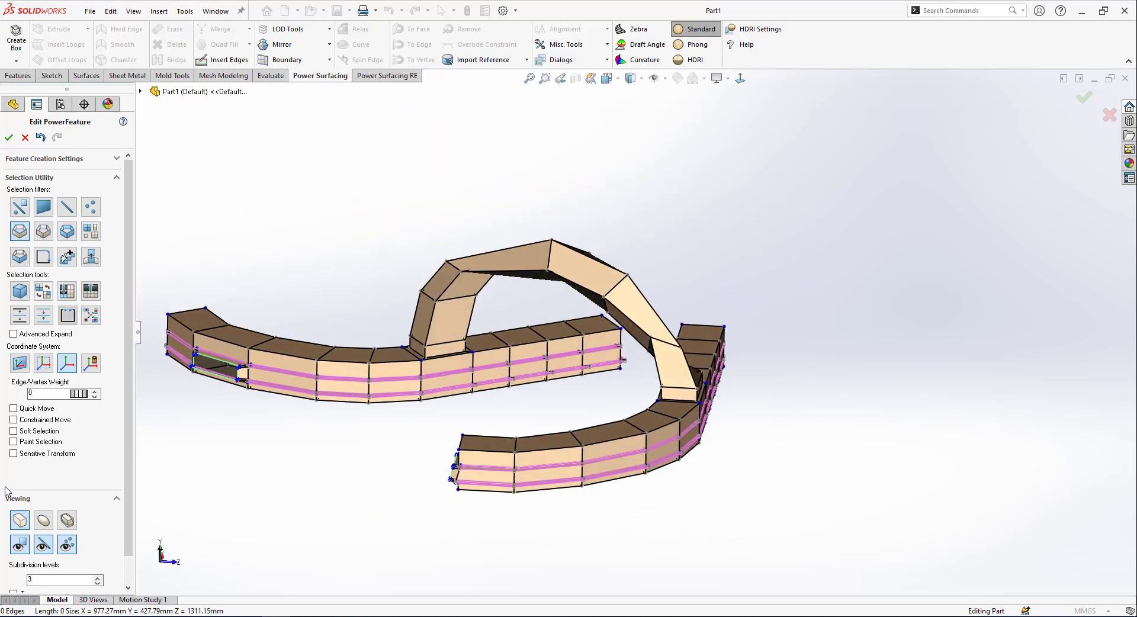
- Preview the tube as smooth surfaces, return to box cage, and select an upper-arch edge loop
click(52, 521)
mouse_move(482, 394)
middle_down()
mouse_move(564, 364)
mouse_move(619, 485)
mouse_move(597, 359)
mouse_move(634, 276)
mouse_move(515, 323)
mouse_move(542, 347)
mouse_move(669, 393)
middle_up()
middle_drag(628, 326, 641, 319)
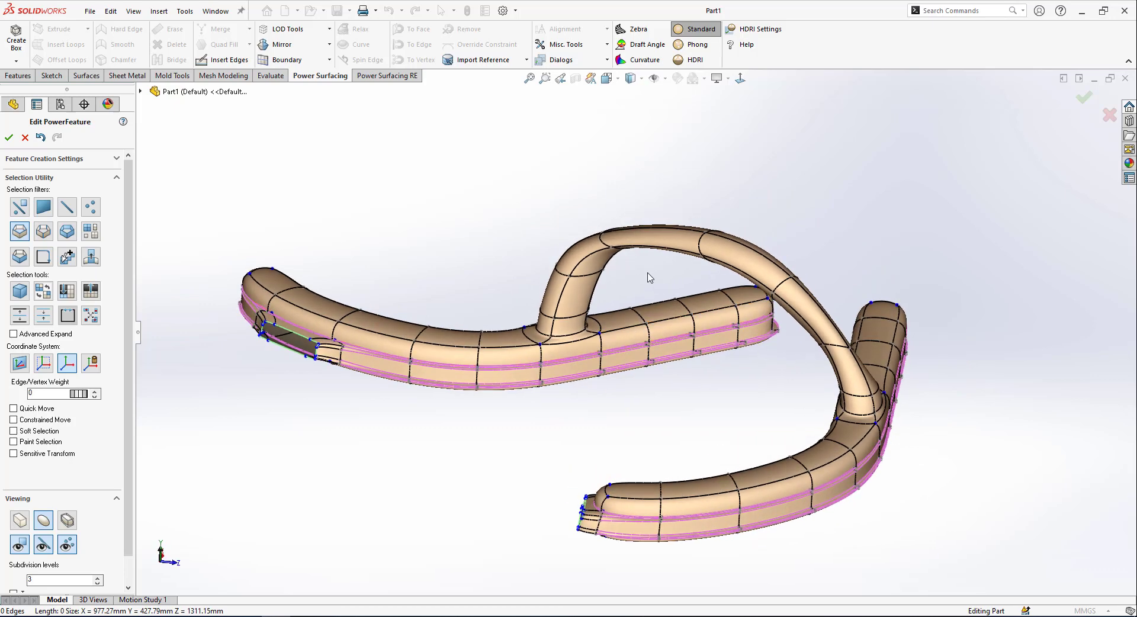
click(19, 518)
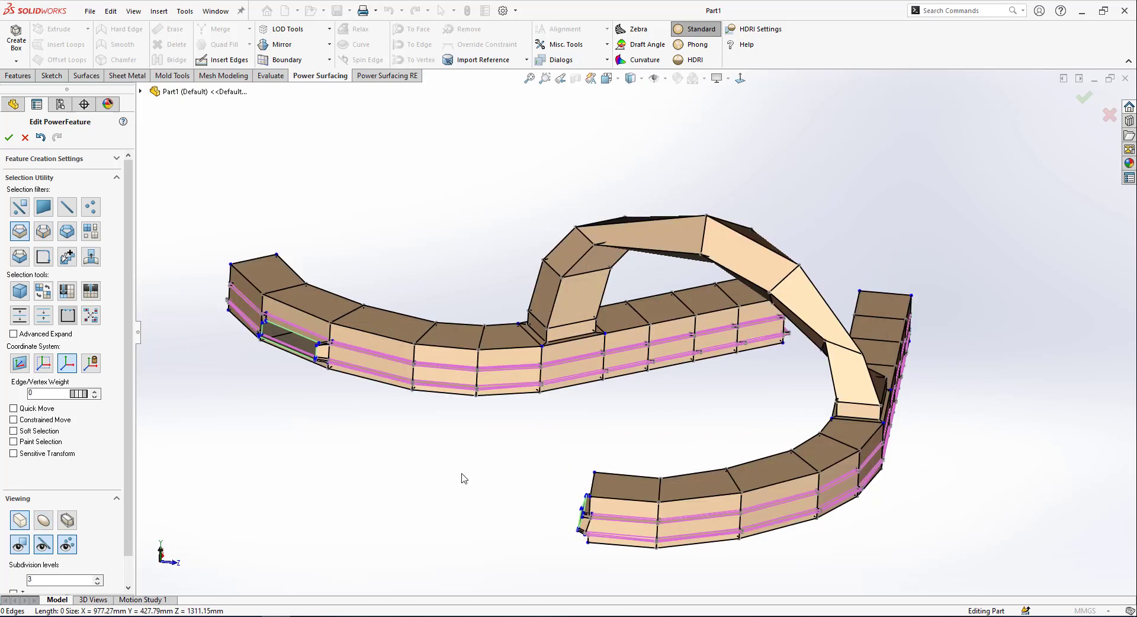
click(702, 408)
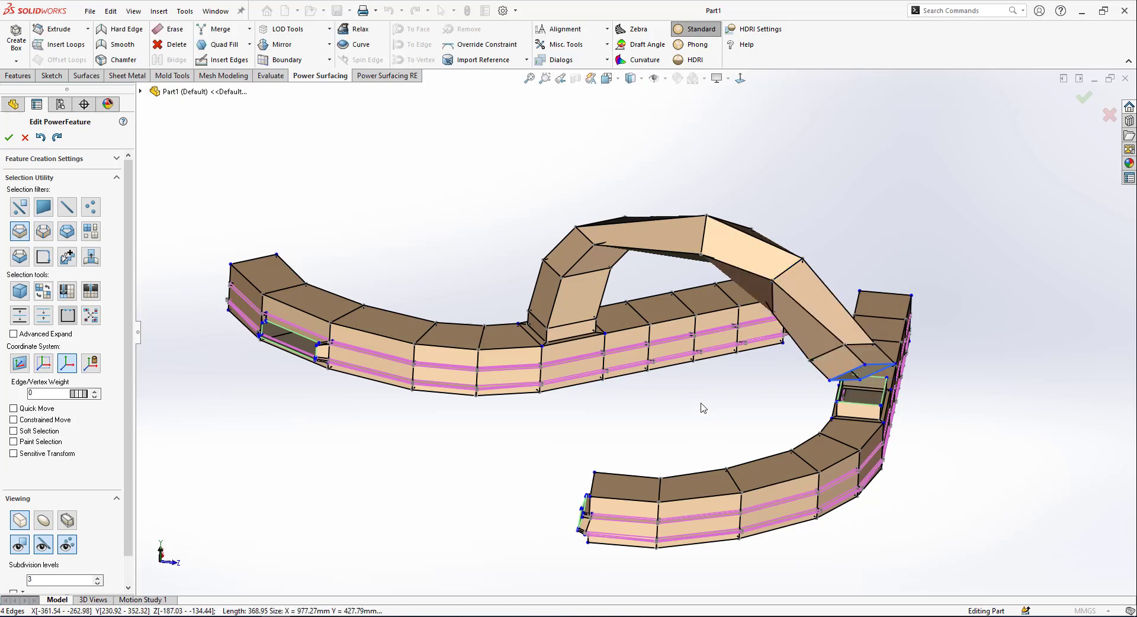
- Undo the arch bridge back to a stub
key(ctrl+z)
key(ctrl+z)
key(ctrl+z)
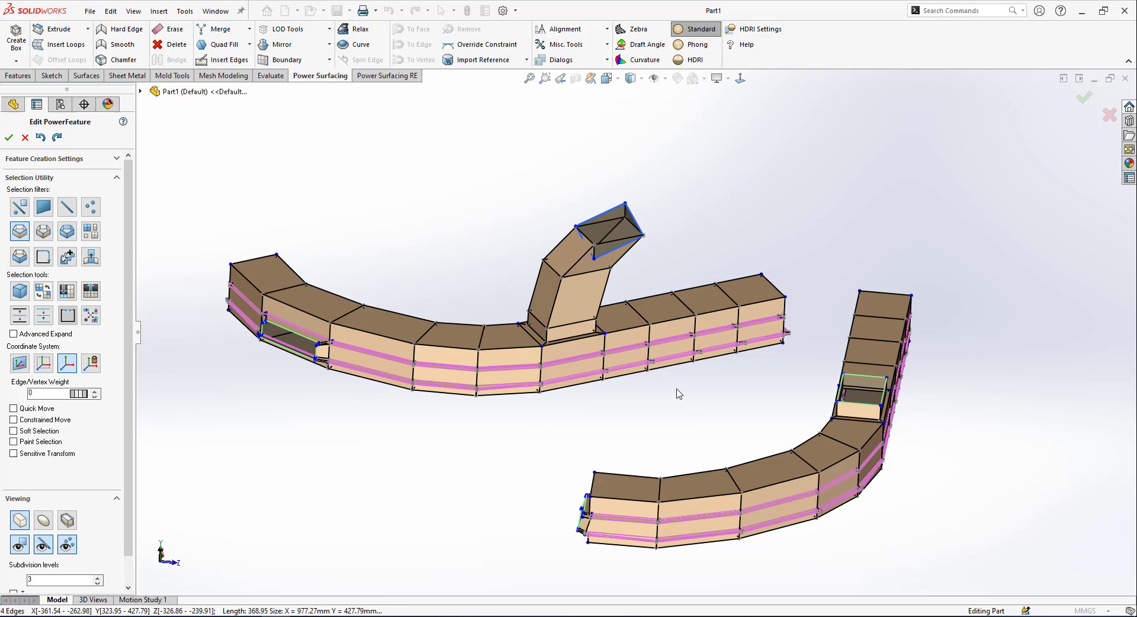
key(ctrl+z)
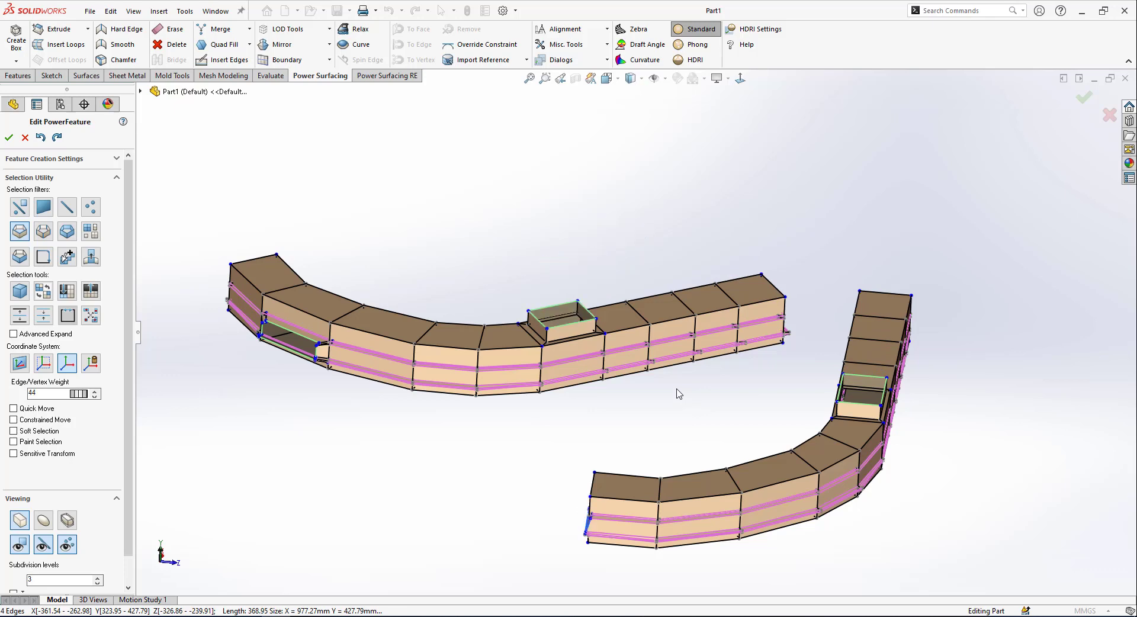
middle_drag(676, 394, 8, 276)
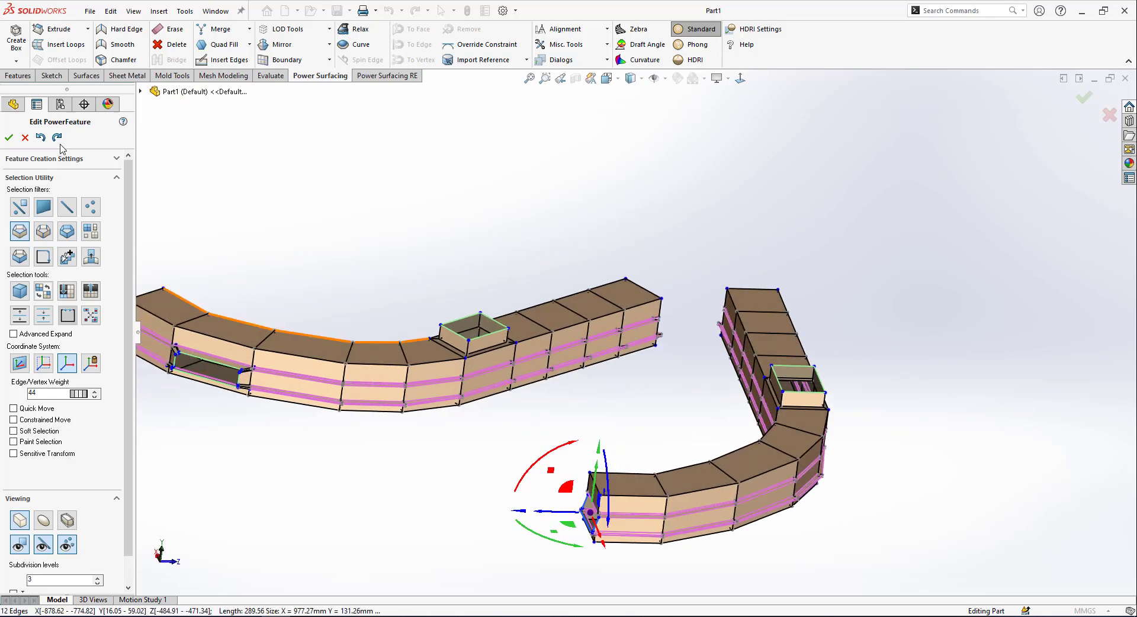
click(56, 136)
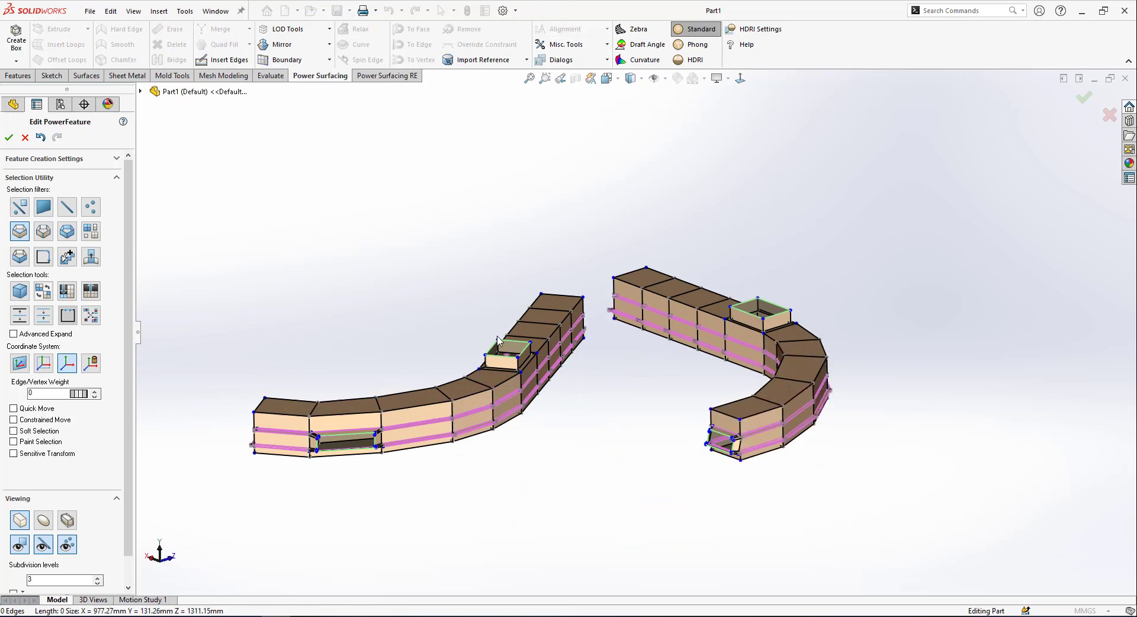
scroll(520, 374, down, 3)
- Select the square face loop over the opening and raise it above the arm
key(s)
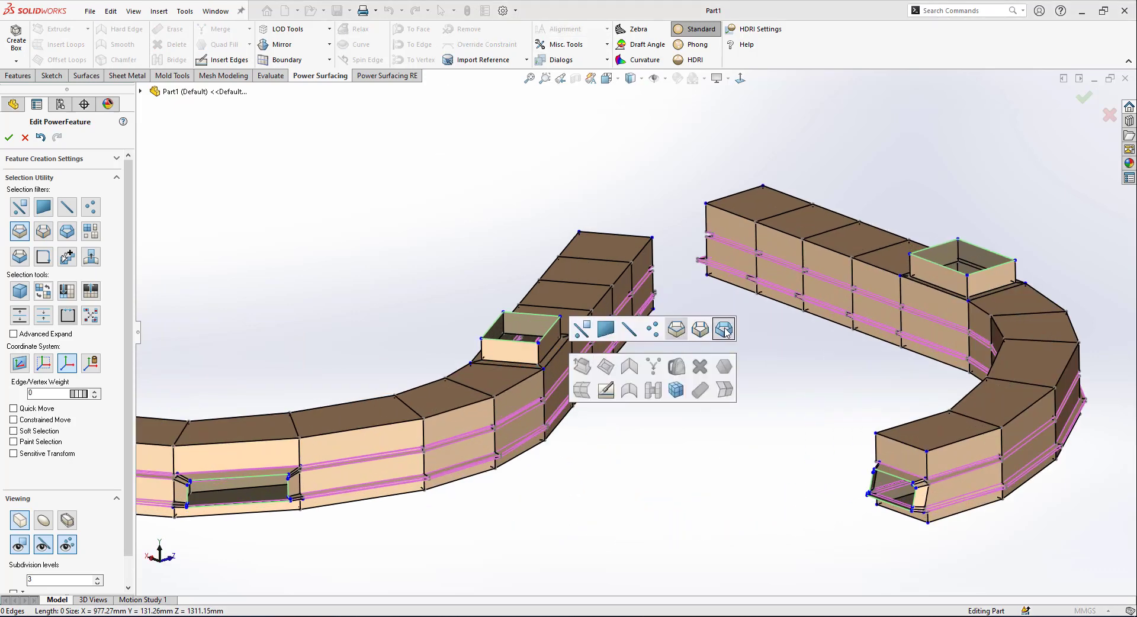
click(724, 330)
click(520, 343)
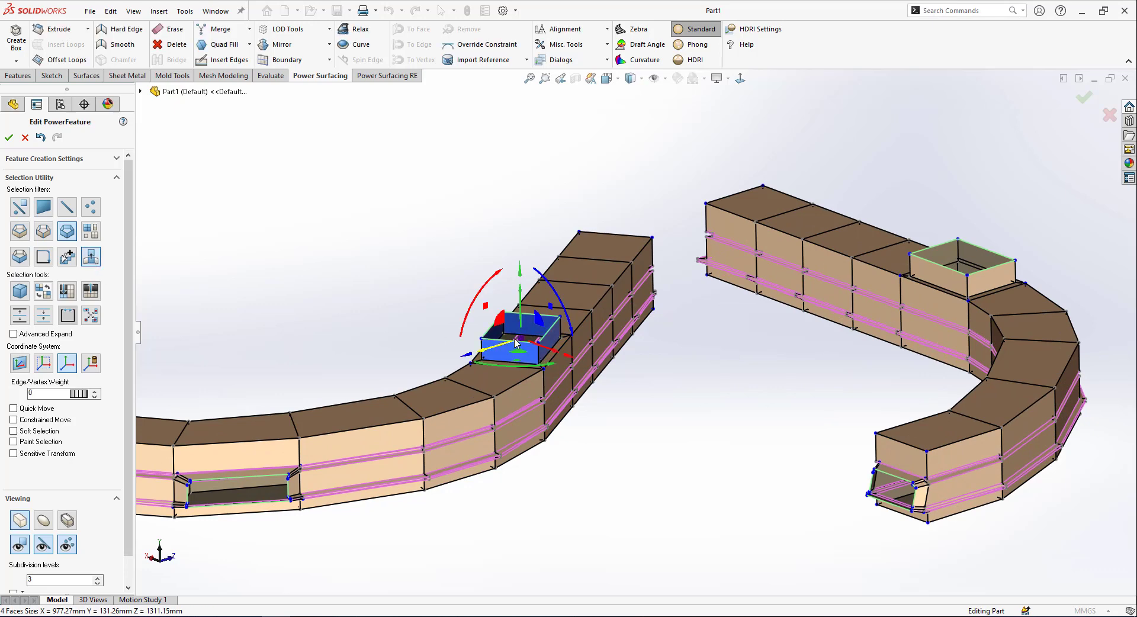
drag(517, 344, 521, 191)
- Rotate the raised square face 90 degrees to stand upright, checking in front view
click(740, 80)
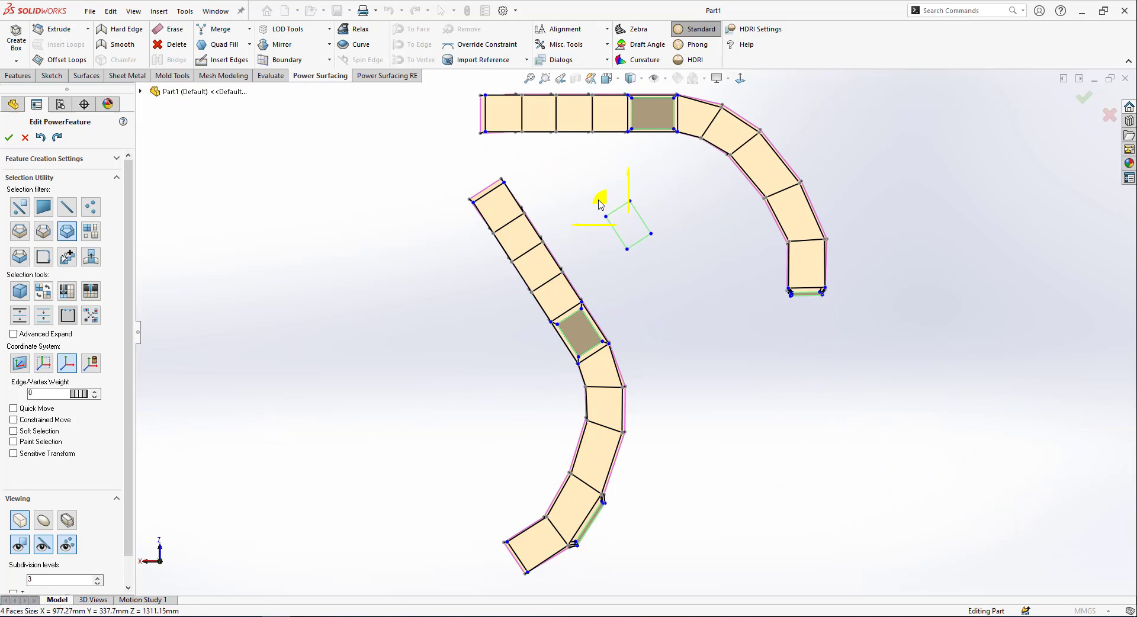
drag(562, 206, 563, 205)
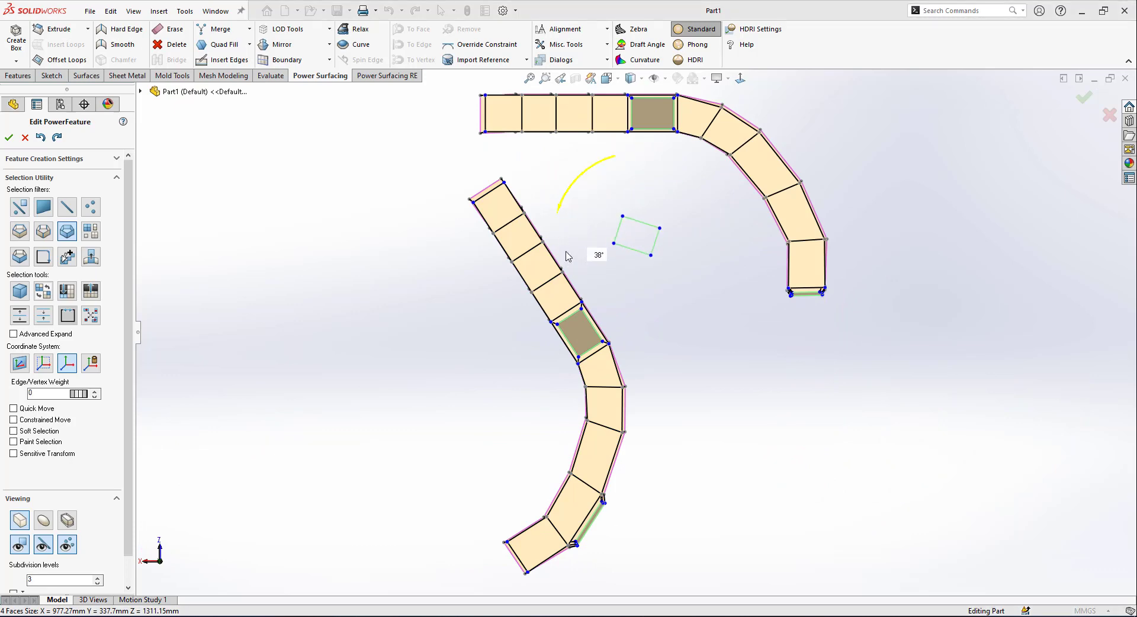
drag(567, 255, 631, 326)
middle_drag(631, 326, 678, 256)
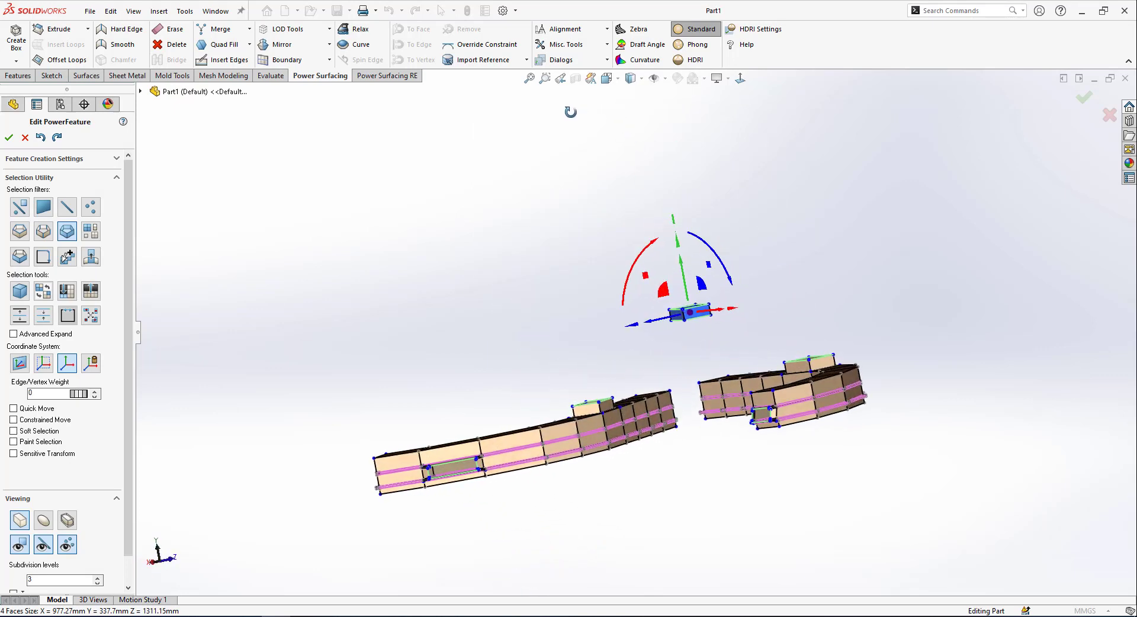
key(ctrl+1)
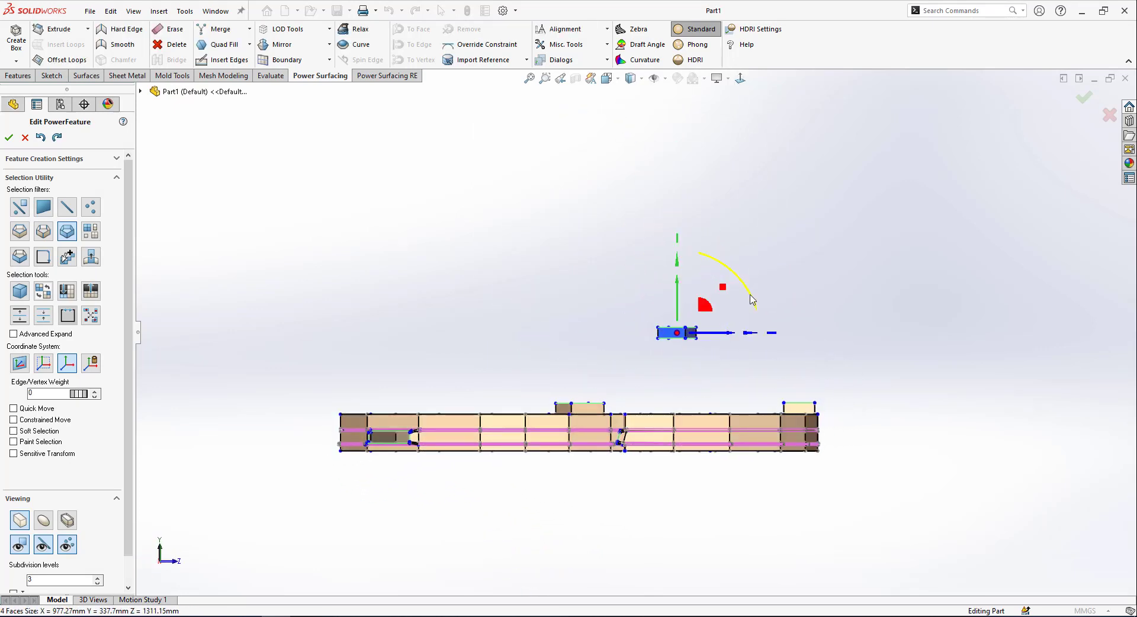
drag(751, 300, 766, 336)
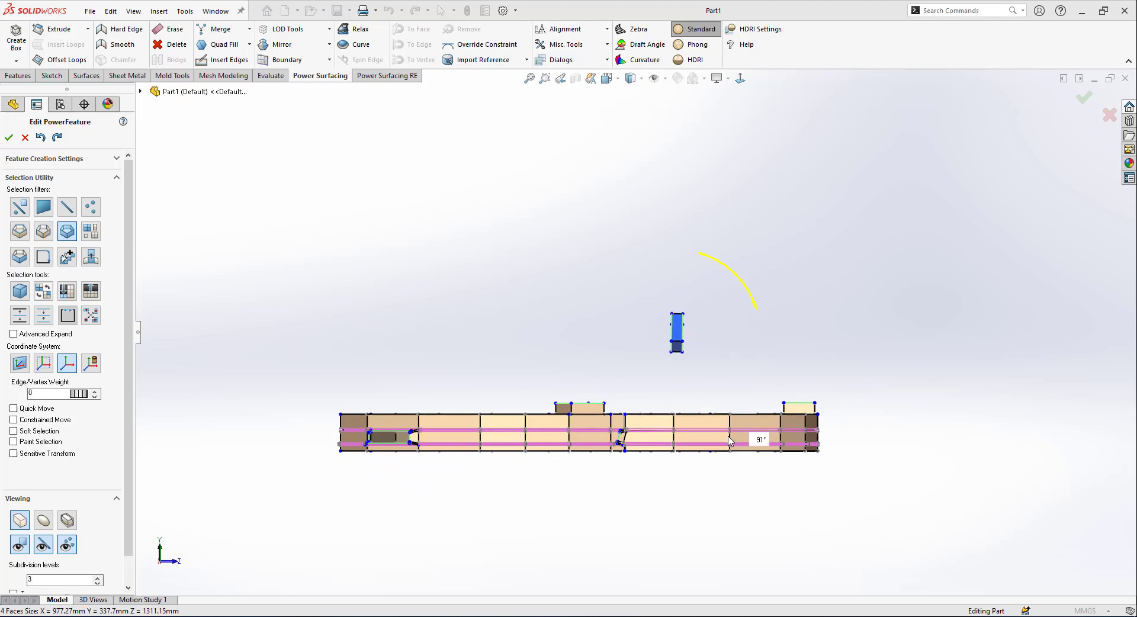
drag(731, 442, 769, 351)
mouse_move(769, 351)
middle_down()
mouse_move(802, 540)
mouse_move(932, 314)
mouse_move(845, 223)
middle_up()
click(742, 80)
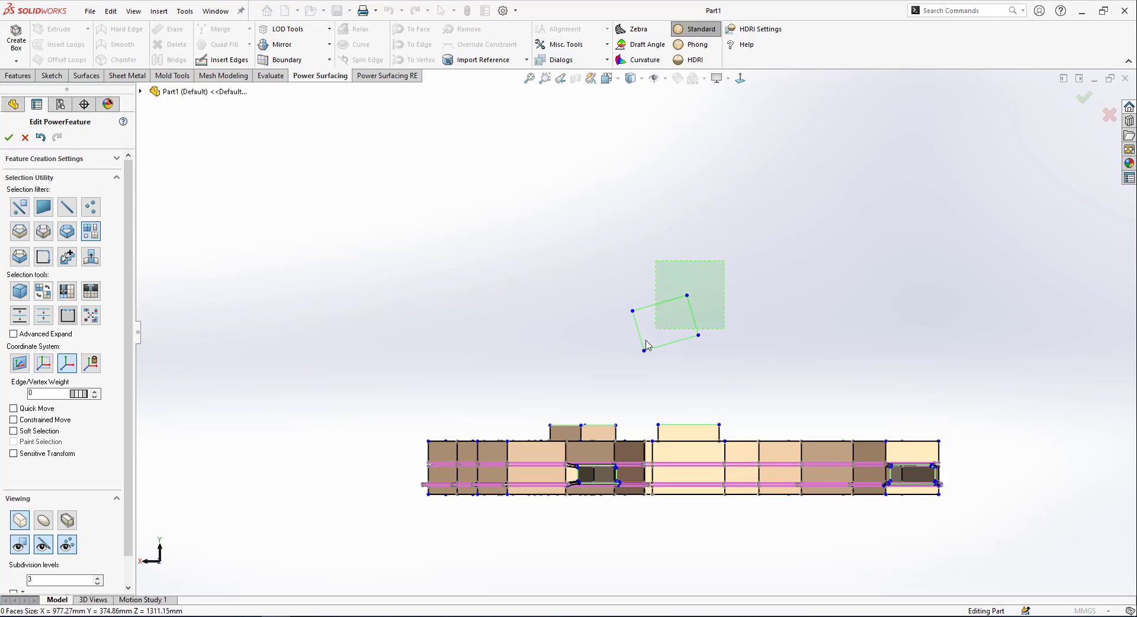
click(663, 324)
drag(618, 267, 631, 263)
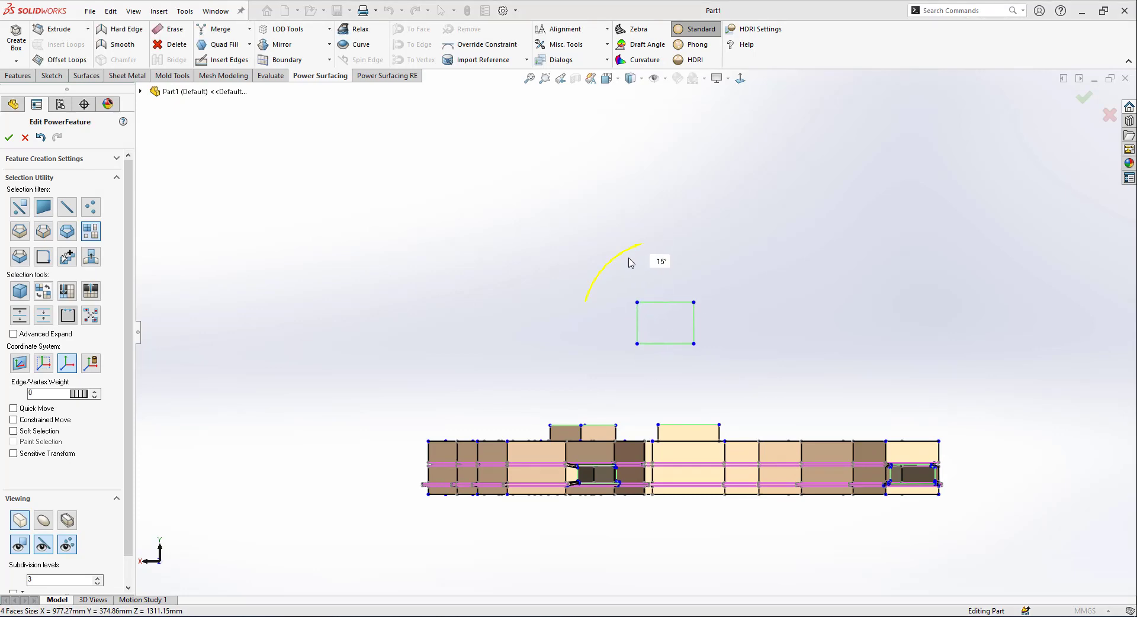
middle_drag(835, 348, 755, 453)
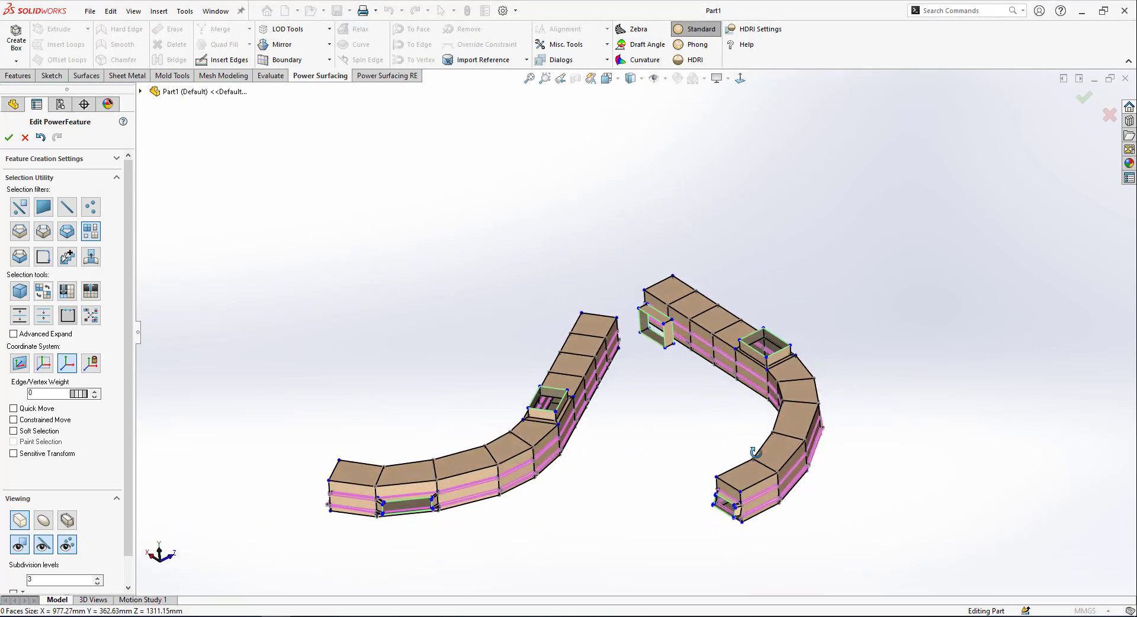
scroll(577, 353, down, 2)
- Bridge the left arm's opening to the raised square with extra segments for curvature
middle_drag(627, 399, 632, 419)
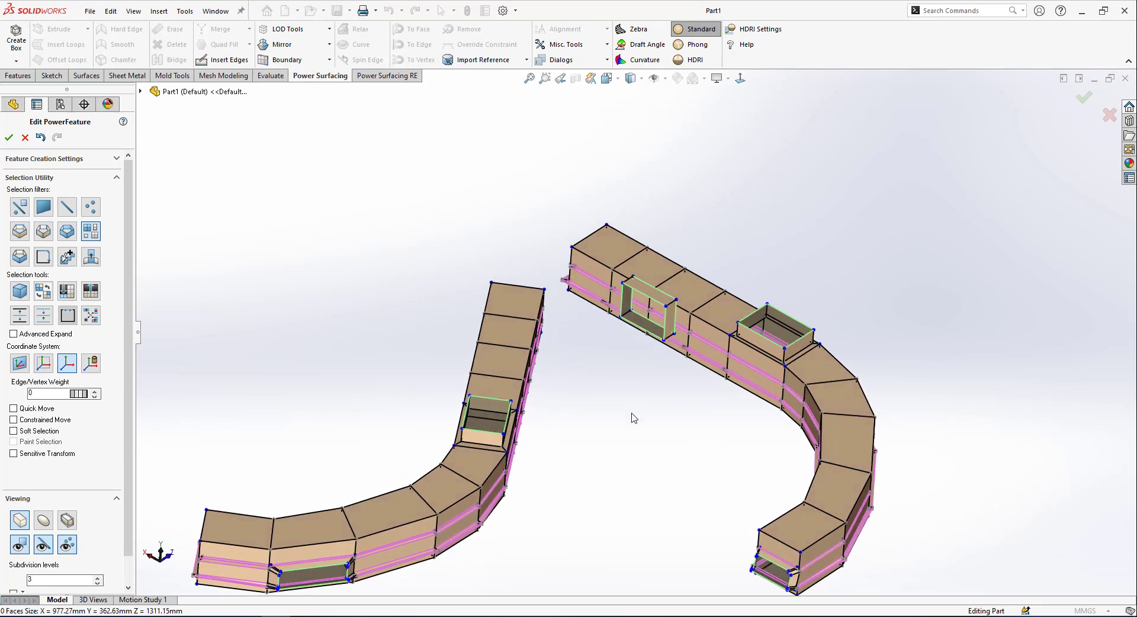
click(506, 420)
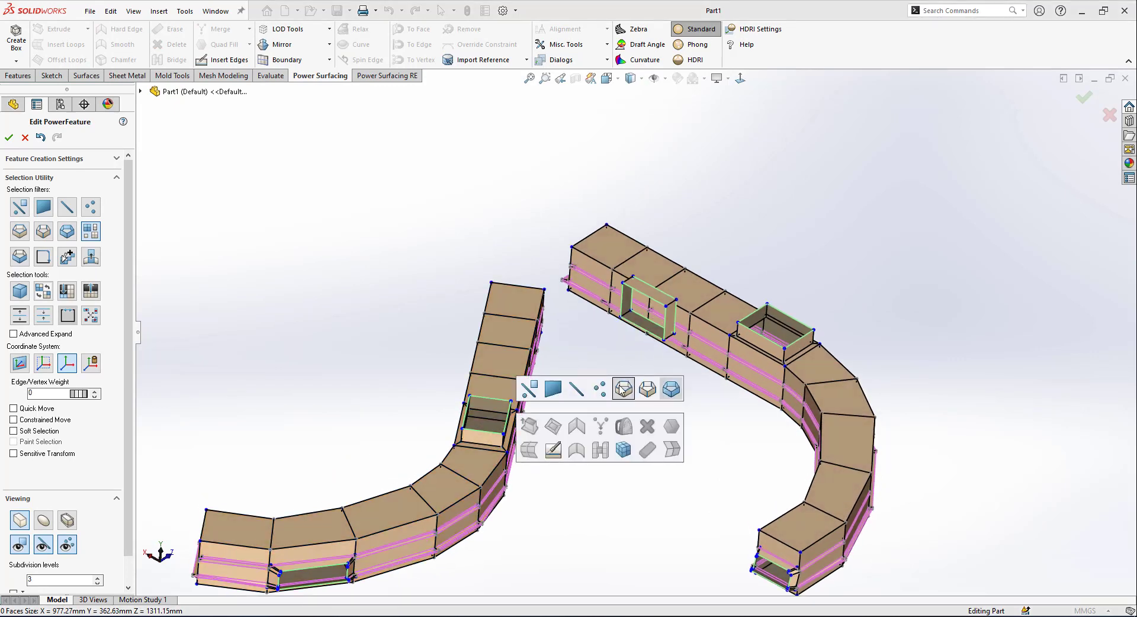
click(508, 412)
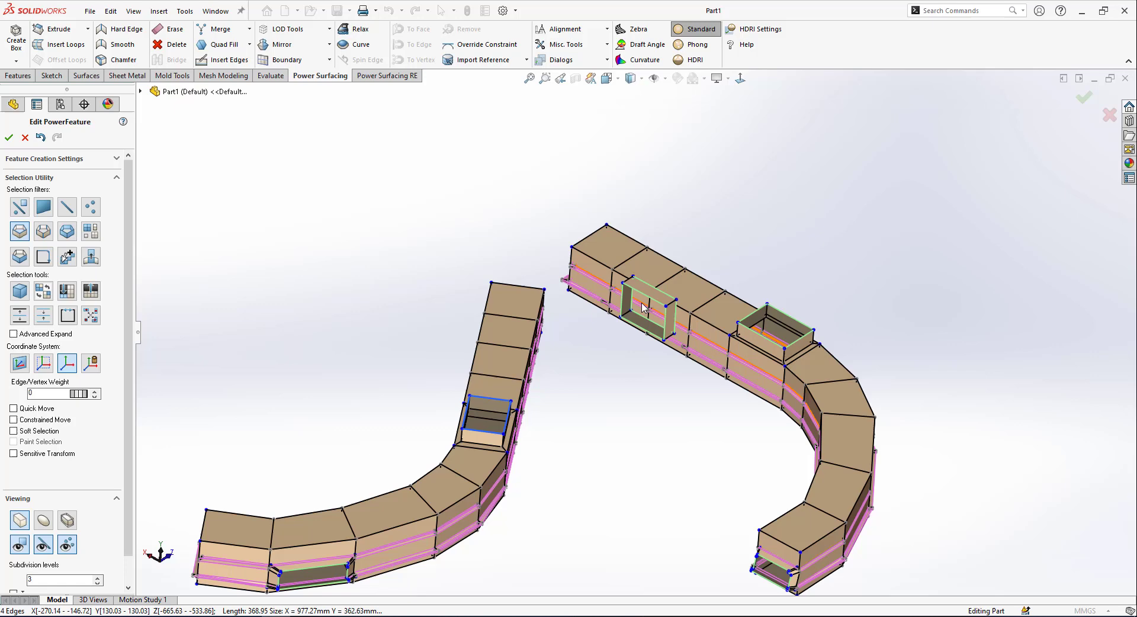
click(173, 60)
middle_drag(408, 347, 445, 371)
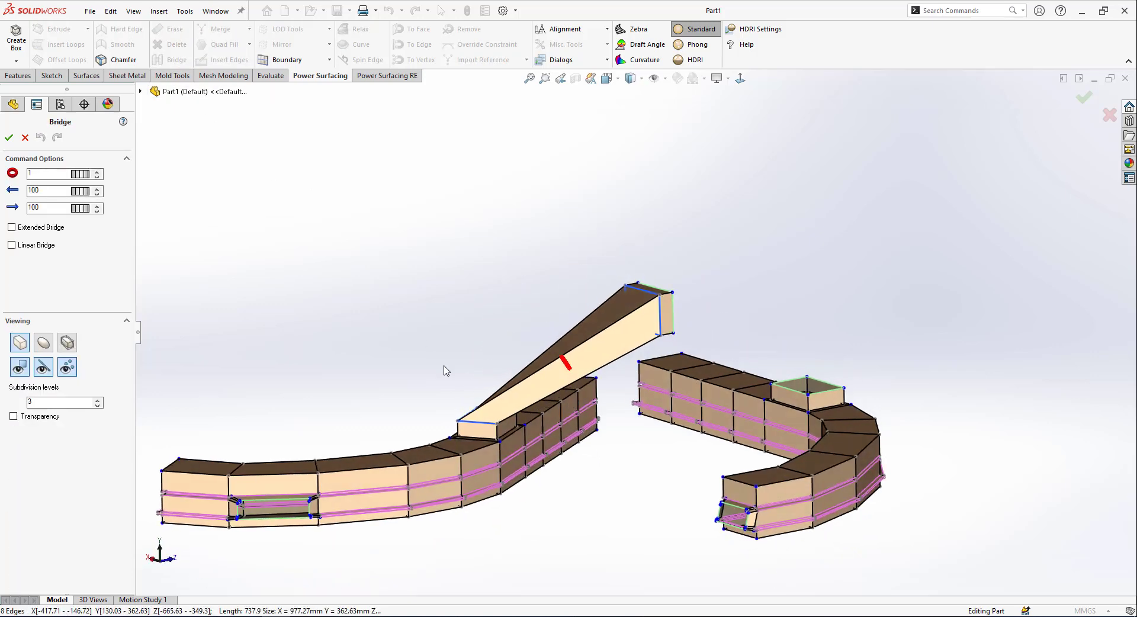
drag(85, 180, 112, 181)
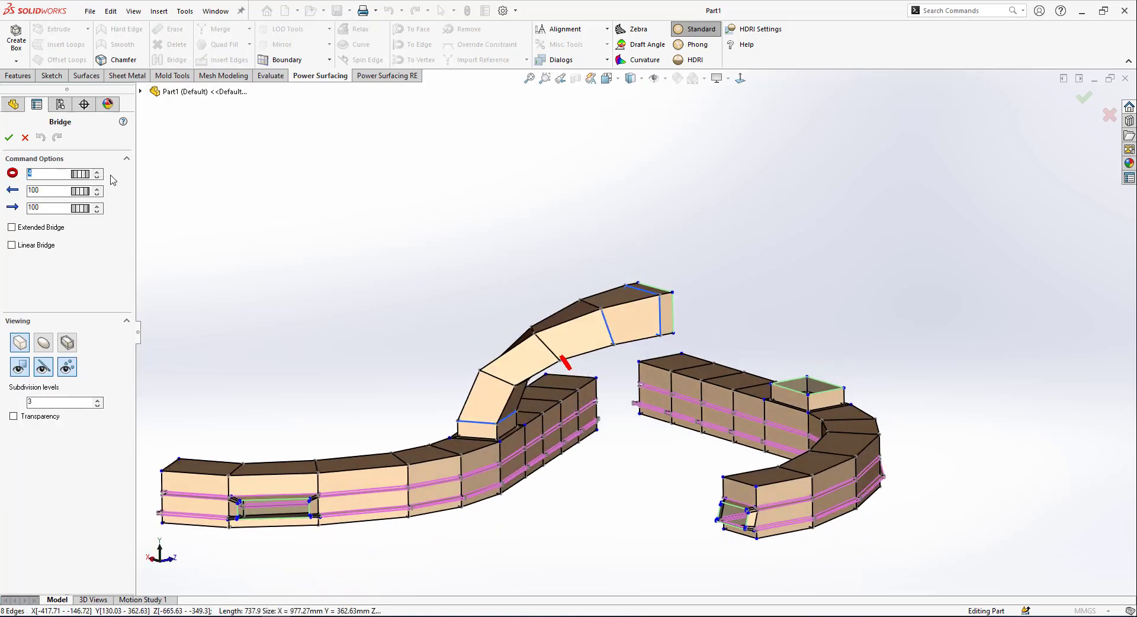
key(Return)
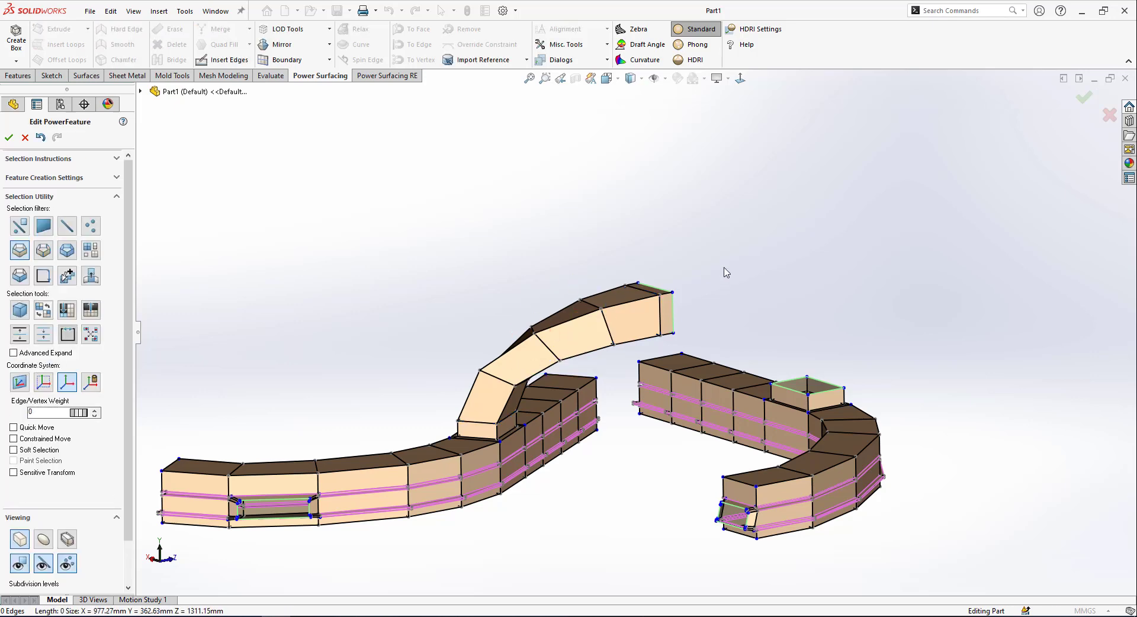
- Bridge the arch end down to the right arm's opening with fewer, wider segments
mouse_move(725, 314)
middle_down()
mouse_move(609, 326)
mouse_move(809, 408)
middle_up()
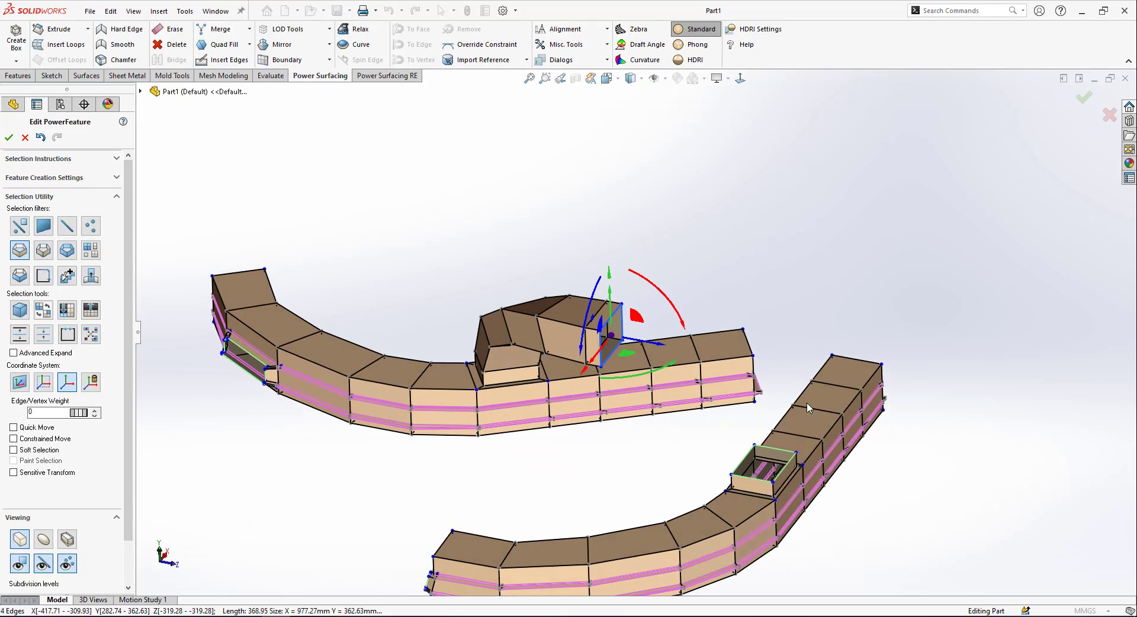
click(177, 60)
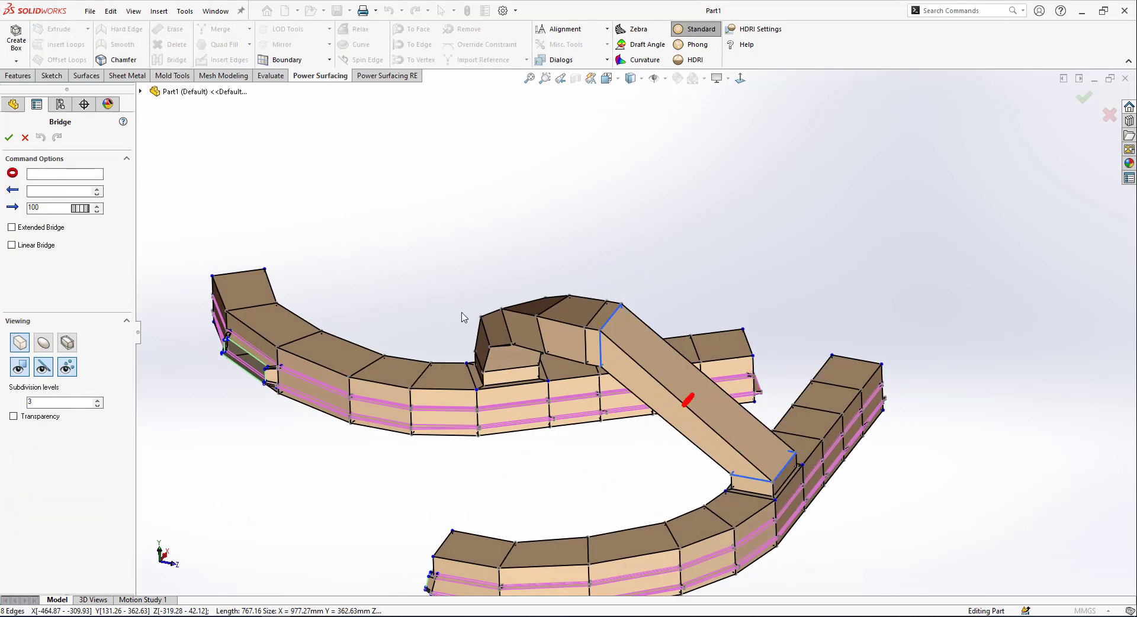
drag(80, 174, 126, 174)
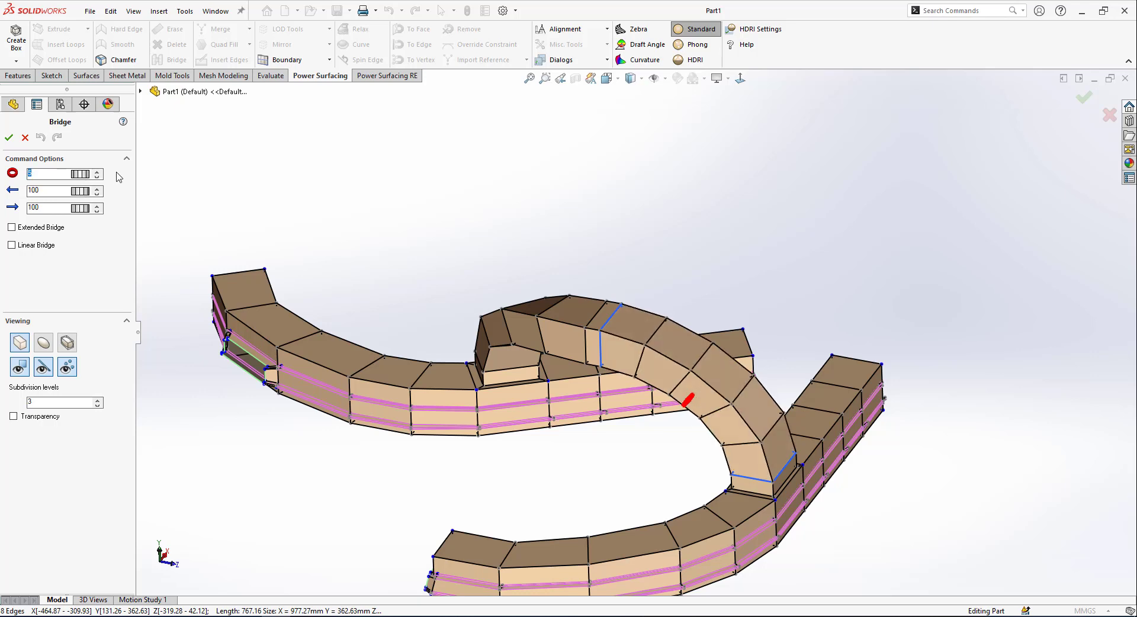
drag(118, 174, 112, 176)
key(Return)
mouse_move(432, 261)
middle_down()
mouse_move(634, 374)
mouse_move(615, 479)
mouse_move(702, 261)
middle_up()
click(634, 383)
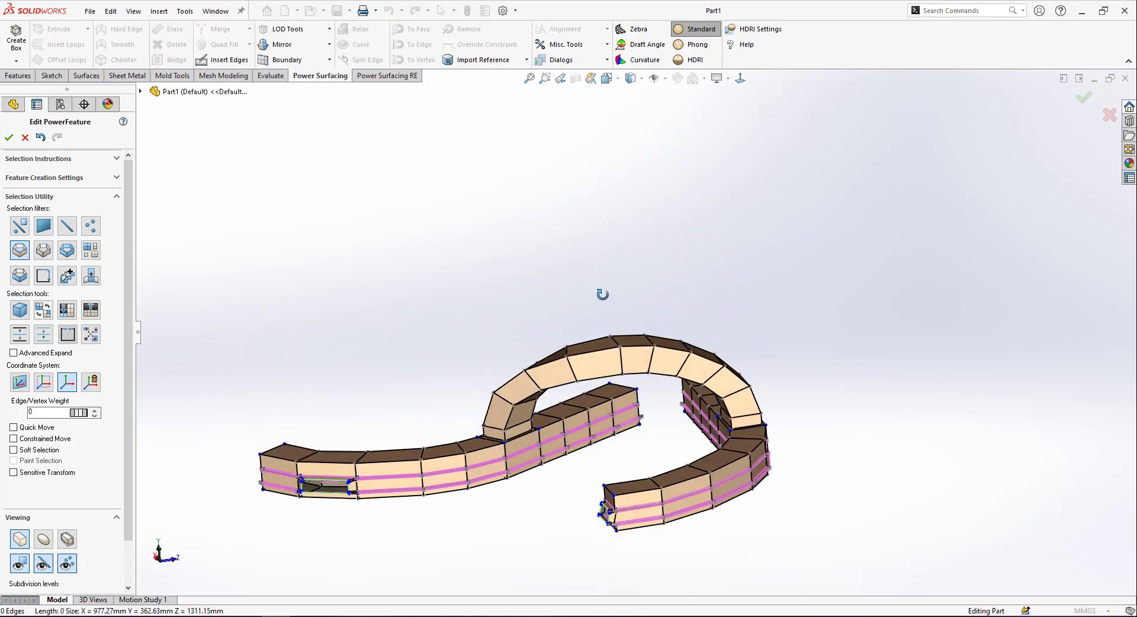
- Toggle the cage to smooth subdivision display with Tab and orbit to a top-down view
middle_drag(702, 260, 649, 272)
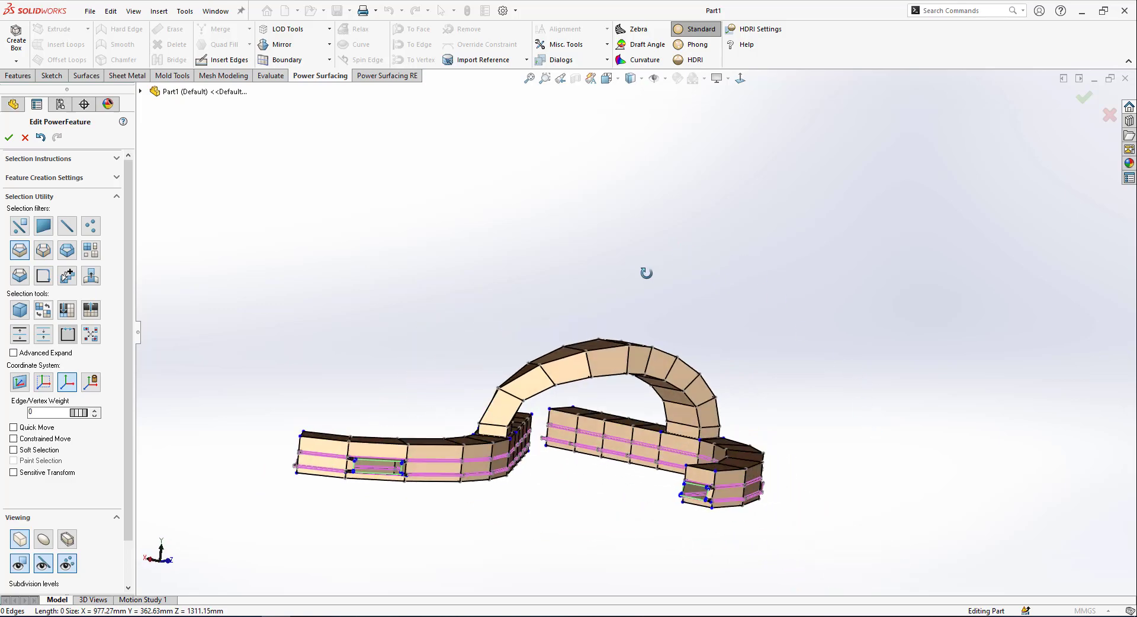
scroll(648, 272, down, 3)
key(Tab)
scroll(628, 470, up, 3)
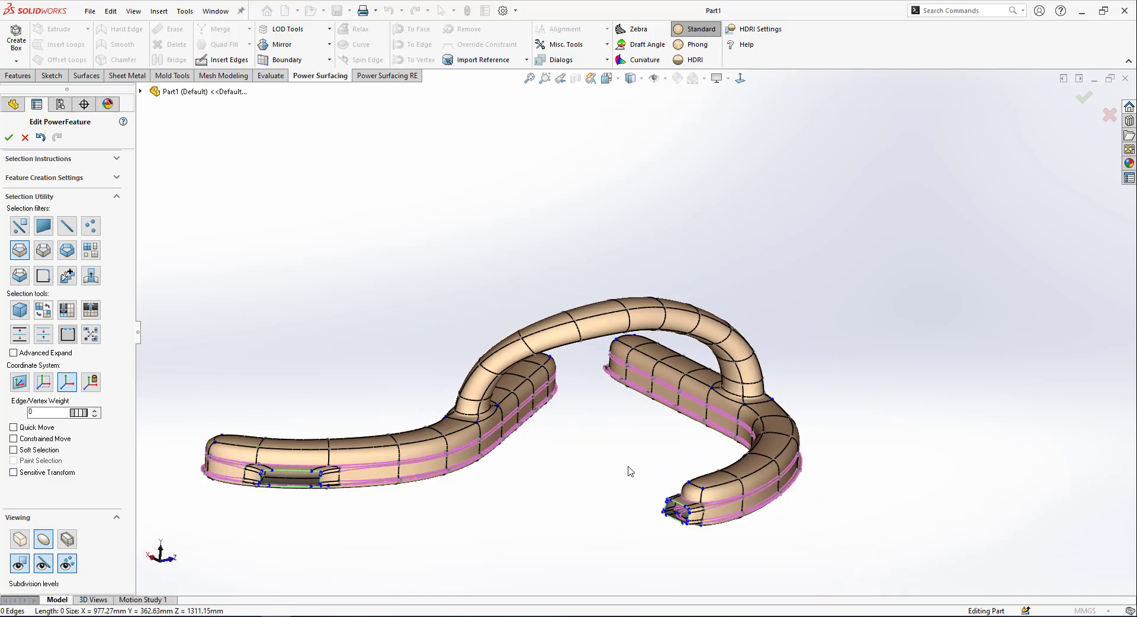
mouse_move(627, 469)
middle_down()
mouse_move(496, 612)
mouse_move(540, 437)
mouse_move(702, 401)
mouse_move(642, 539)
mouse_move(641, 578)
mouse_move(637, 442)
mouse_move(708, 397)
mouse_move(754, 436)
mouse_move(755, 462)
mouse_move(736, 381)
mouse_move(607, 118)
middle_up()
- From top view, slide a cross-section ring of the arch down toward the lower junction
click(610, 83)
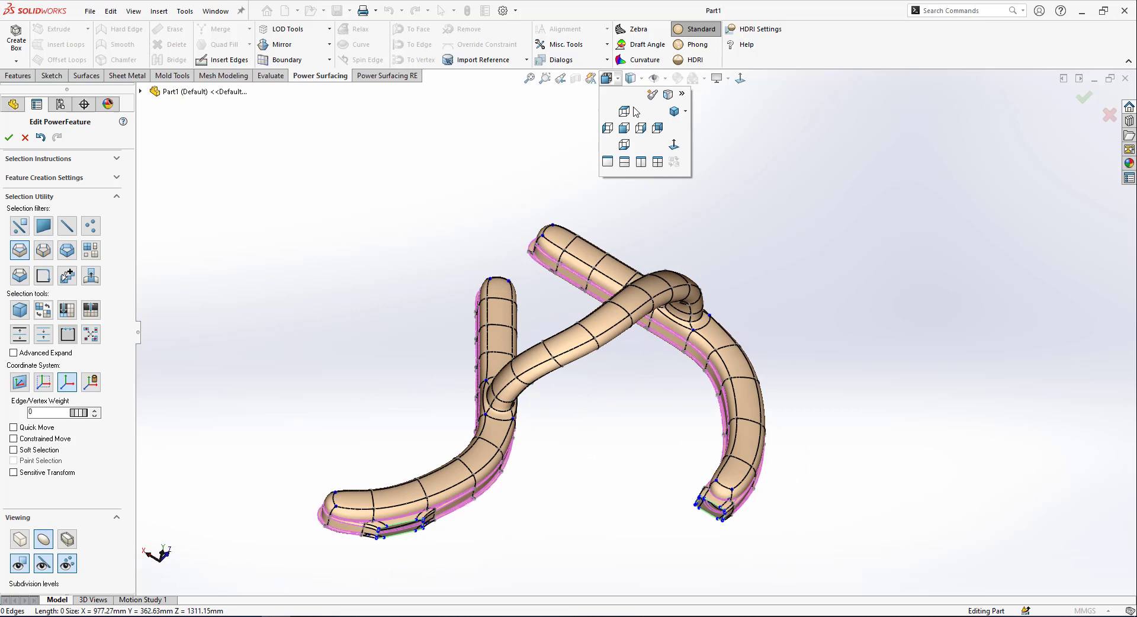
click(624, 160)
key(s)
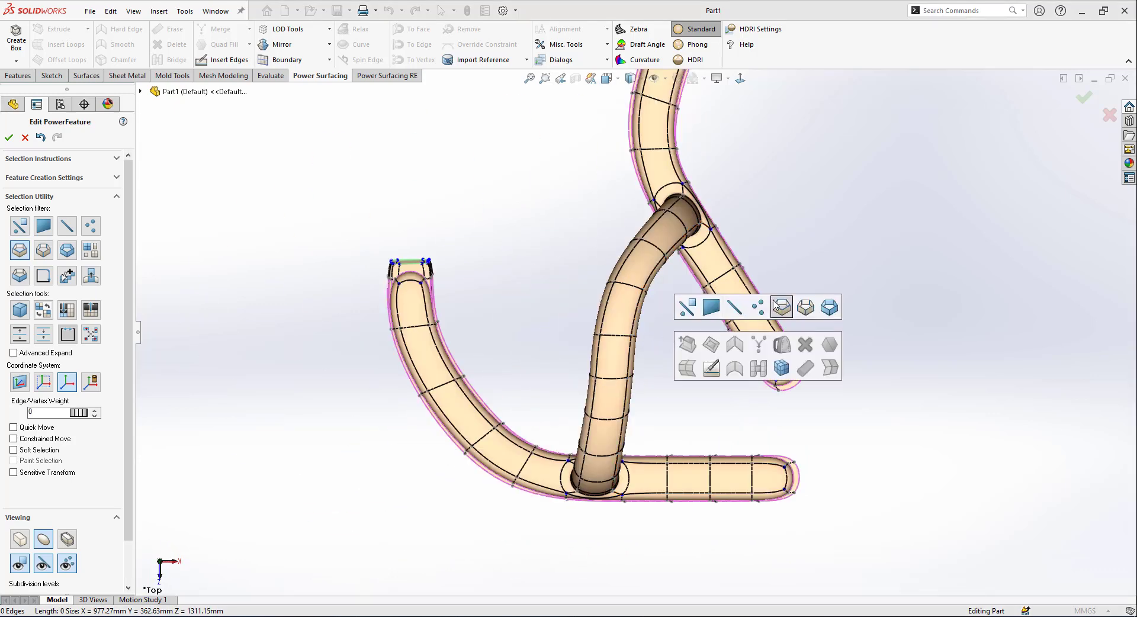
click(604, 465)
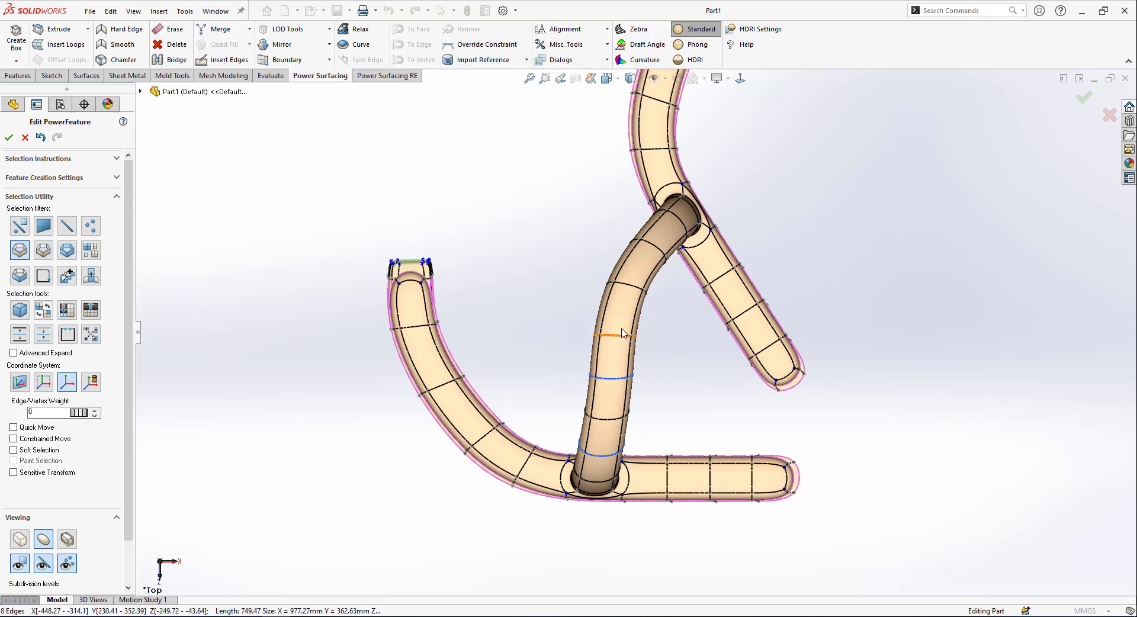
click(680, 233)
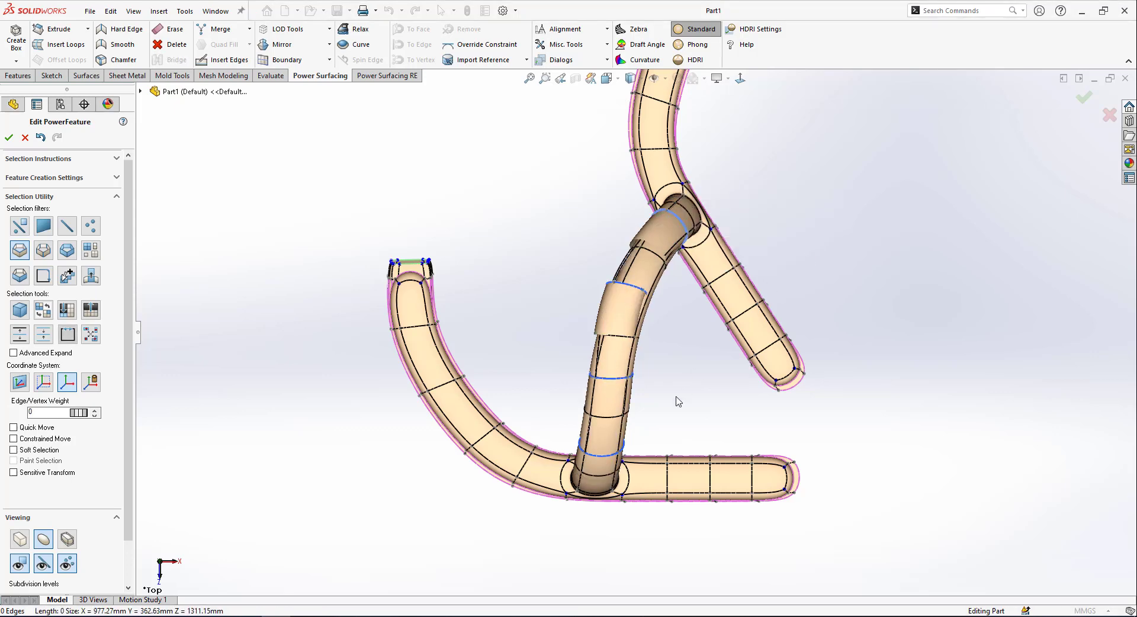
scroll(676, 402, up, 2)
scroll(655, 332, down, 2)
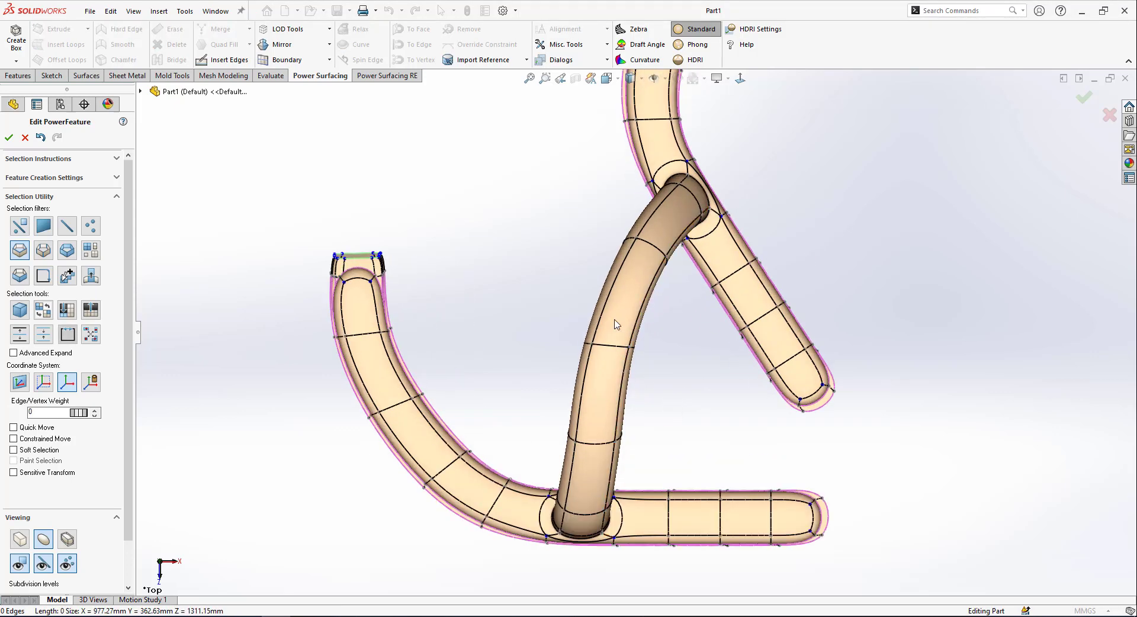
click(622, 345)
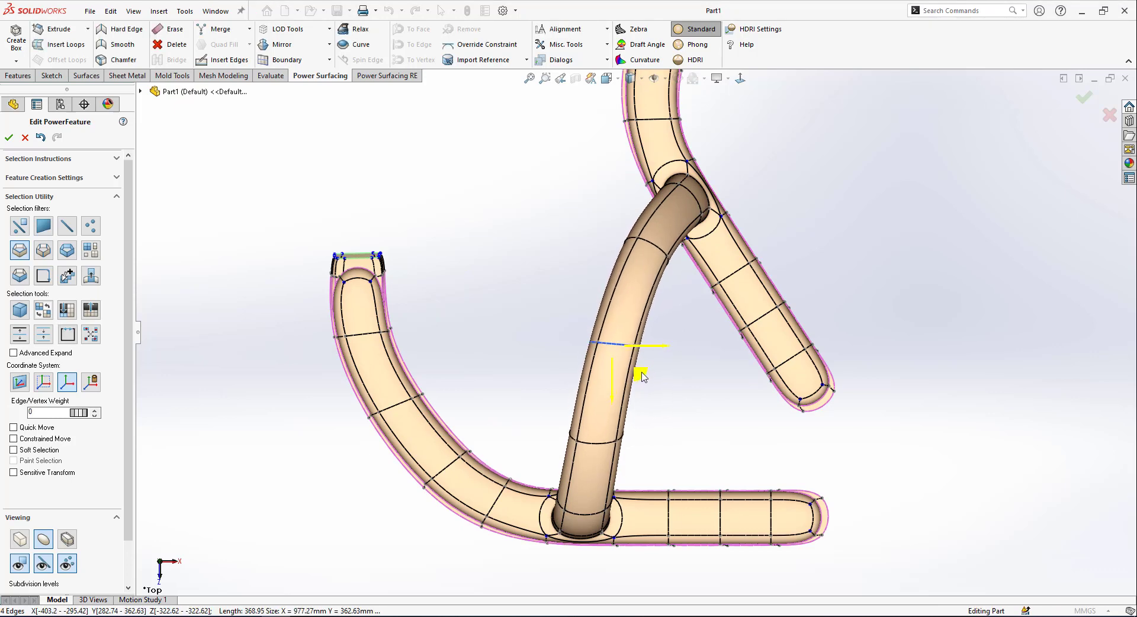
scroll(641, 376, up, 2)
drag(642, 371, 635, 440)
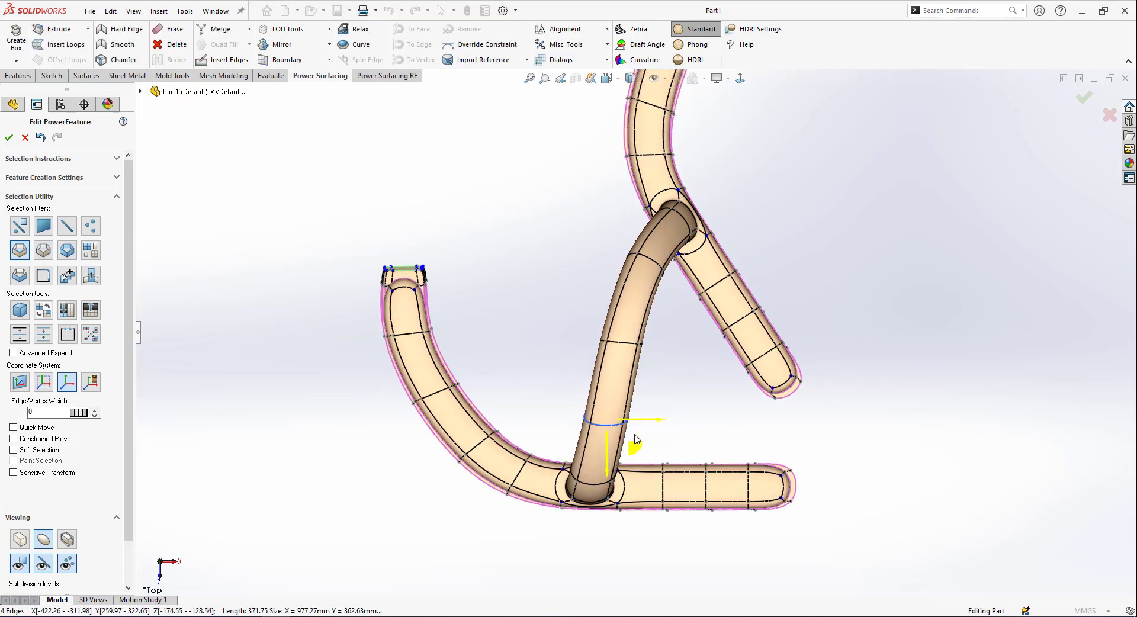
- Inspect the arch's edge loops in side view, then orbit back to an oblique view
middle_drag(693, 381, 736, 437)
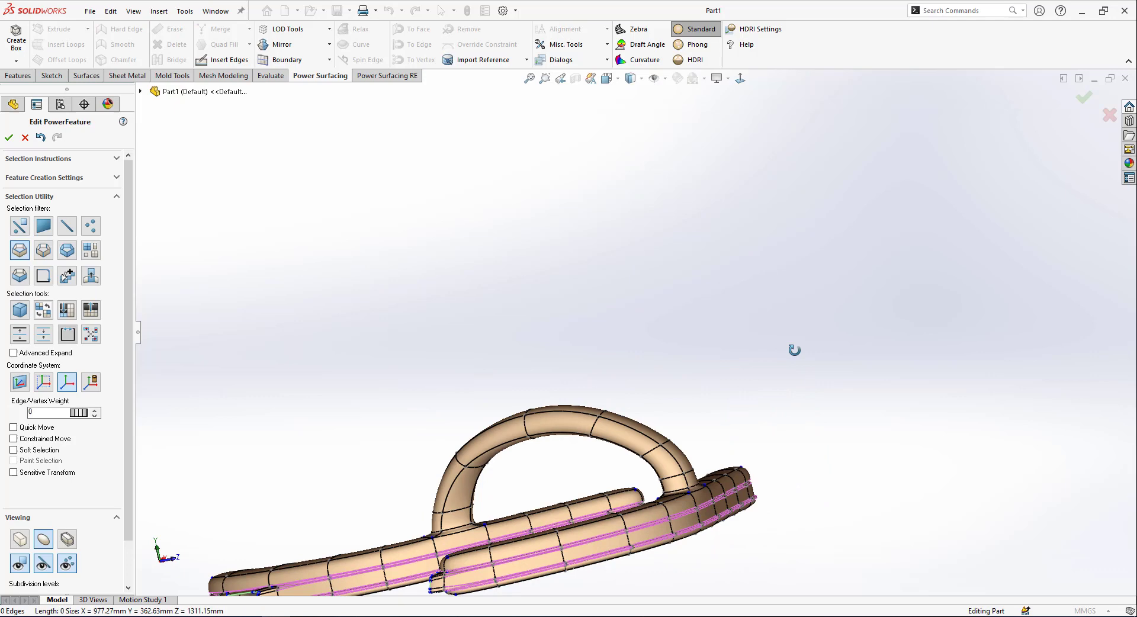
key(ctrl+3)
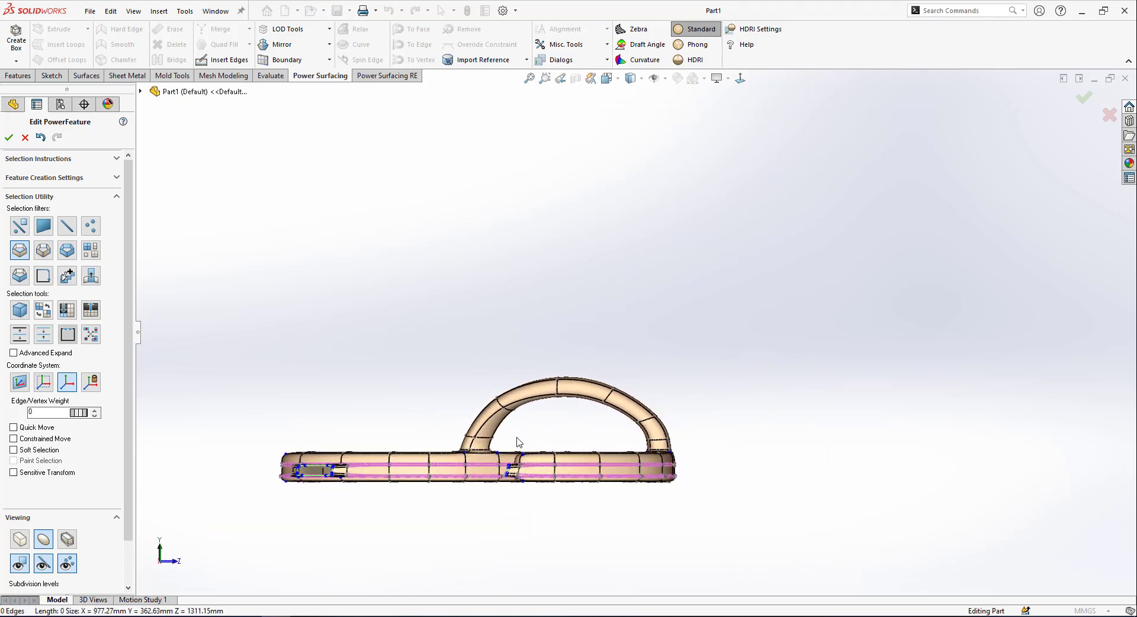
click(713, 381)
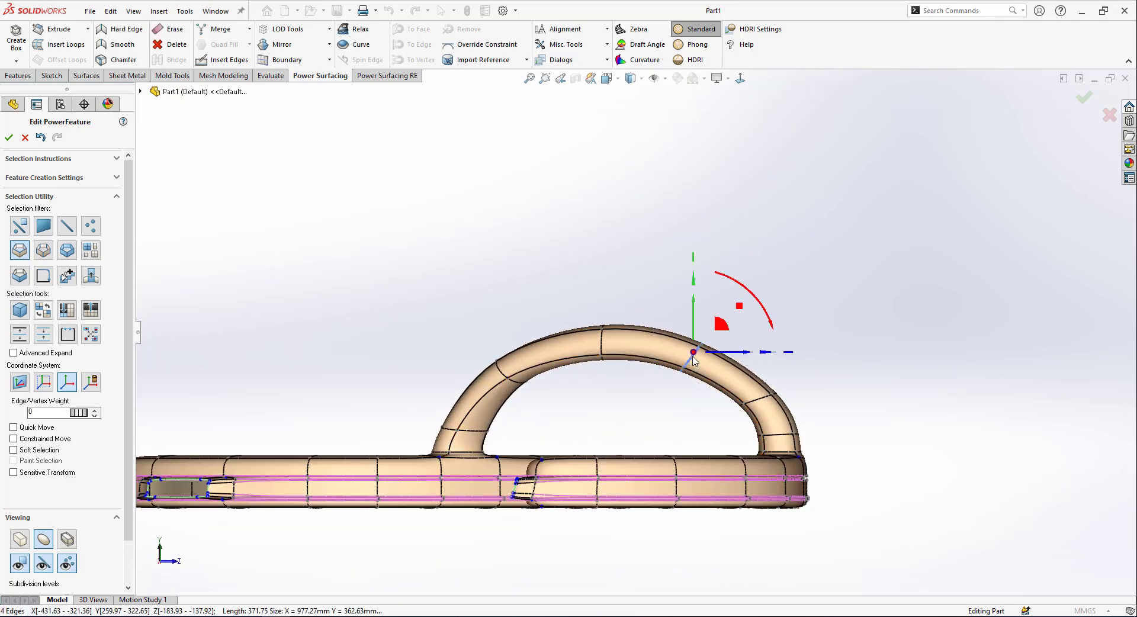
click(785, 388)
click(785, 389)
click(538, 395)
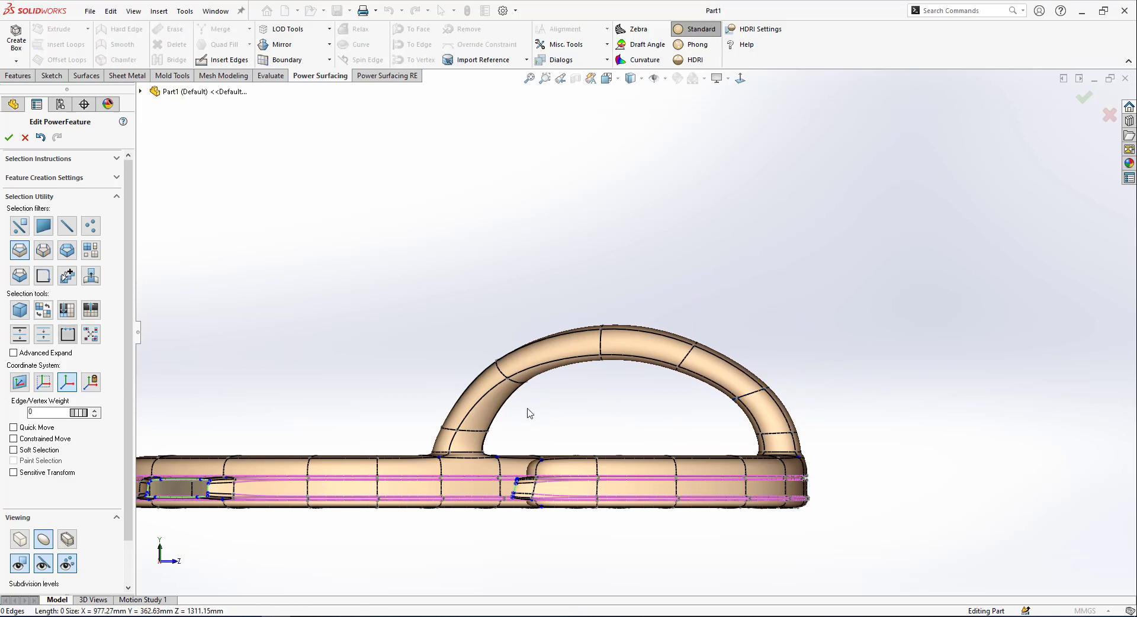
mouse_move(596, 417)
middle_down()
mouse_move(642, 521)
mouse_move(622, 525)
mouse_move(641, 609)
mouse_move(619, 457)
mouse_move(622, 502)
mouse_move(596, 424)
mouse_move(566, 399)
middle_up()
scroll(573, 458, down, 3)
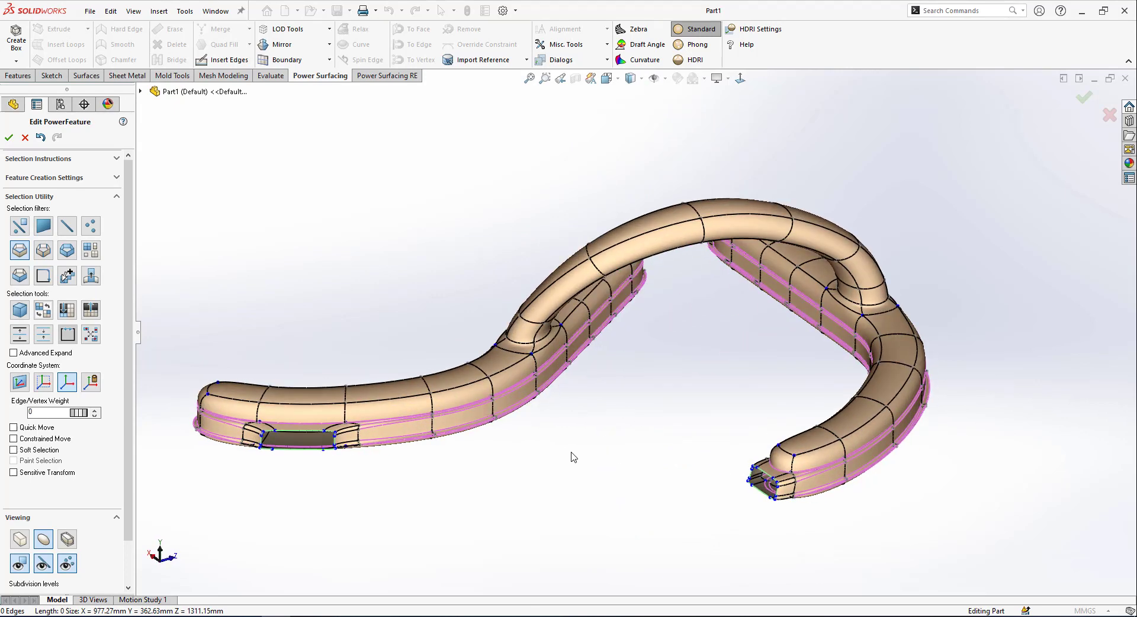
- Select both lower-branch open ends and bridge them with a five-span section
click(756, 485)
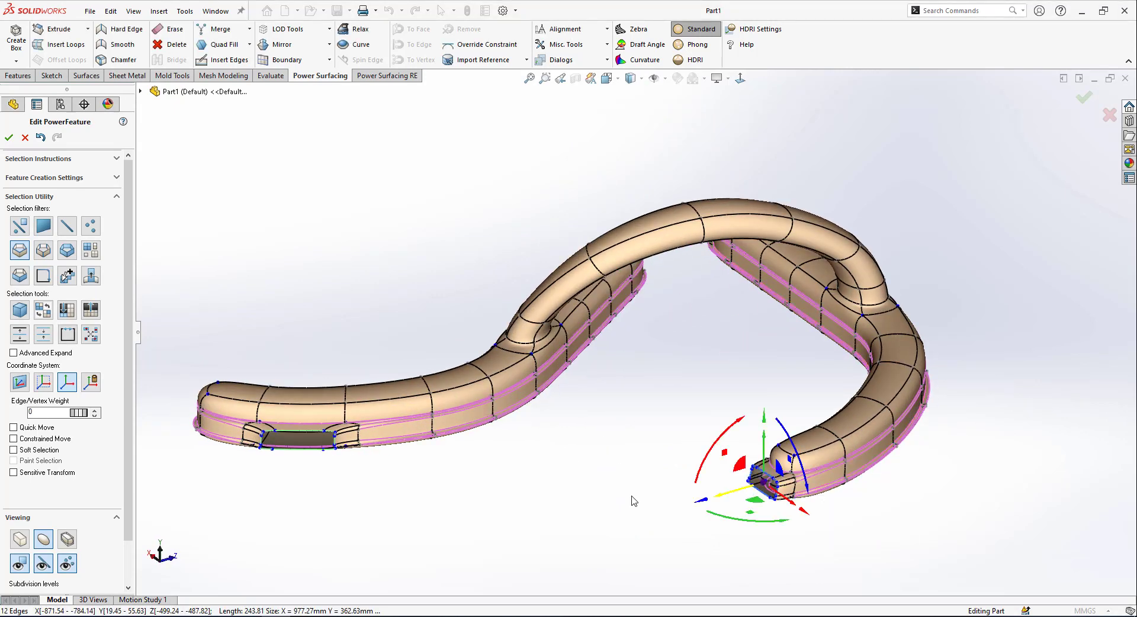
mouse_move(631, 500)
middle_down()
mouse_move(337, 520)
mouse_move(412, 410)
middle_up()
scroll(412, 410, down, 2)
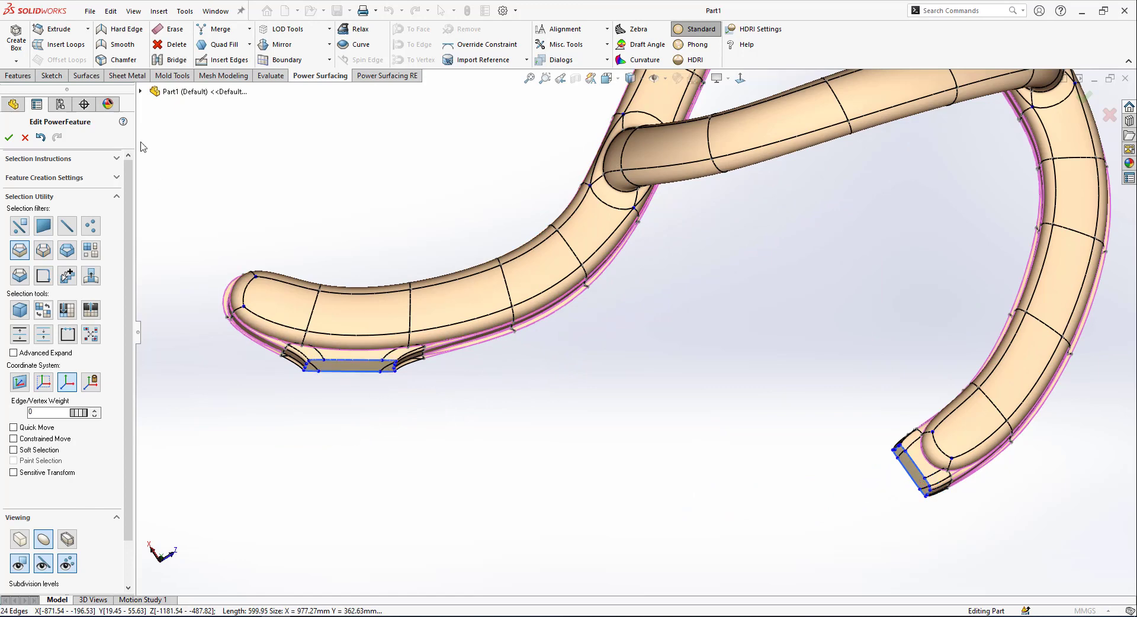
click(166, 62)
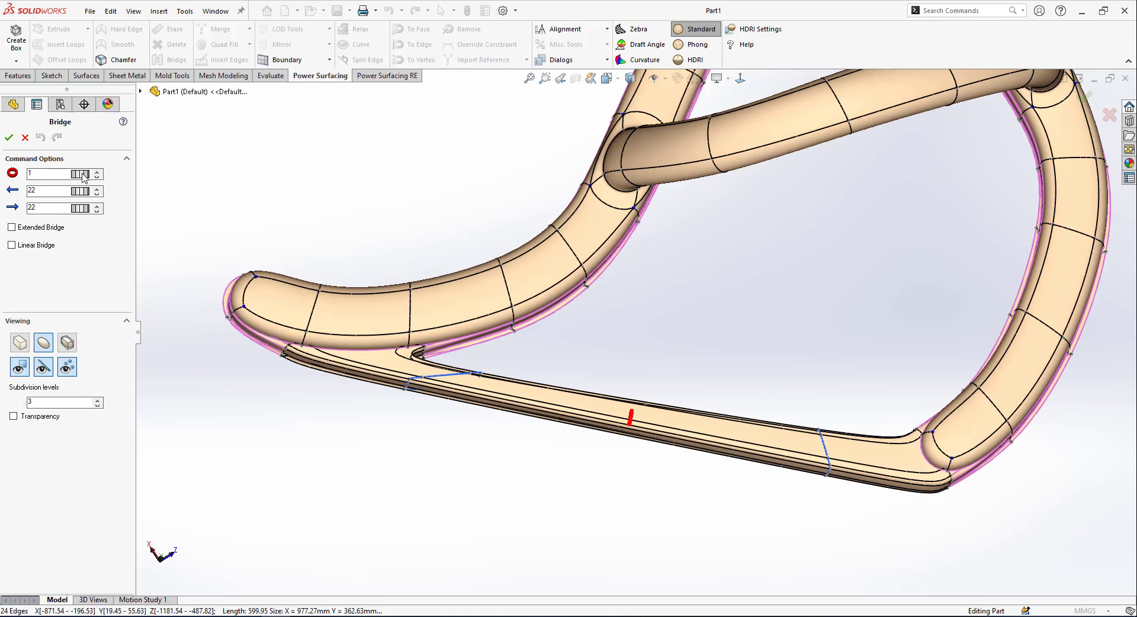
drag(83, 178, 120, 181)
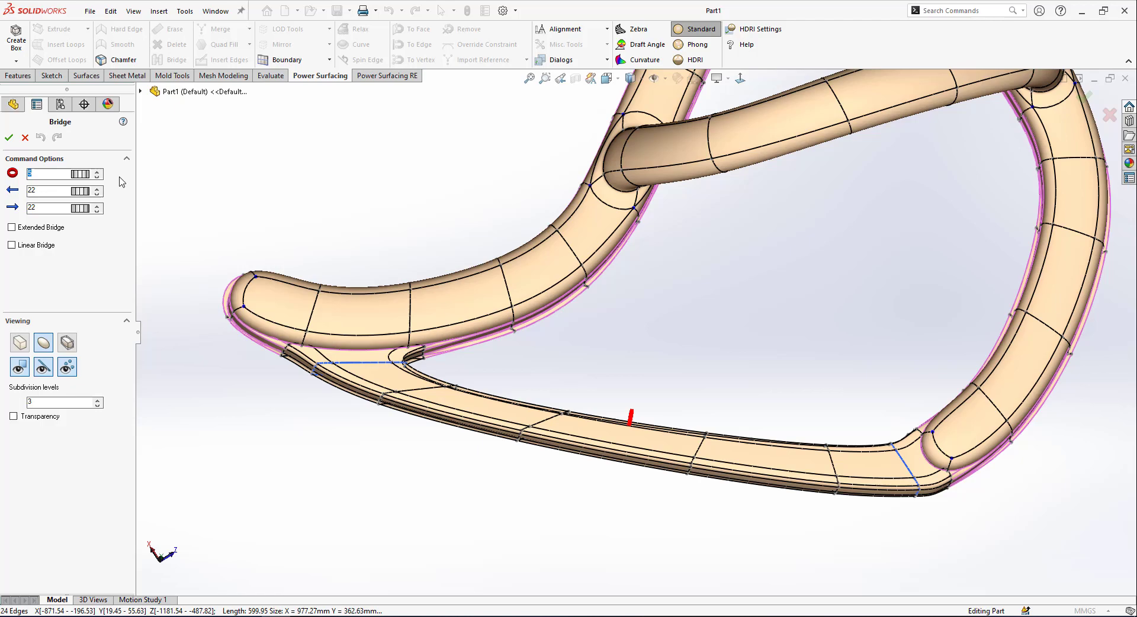
click(7, 139)
mouse_move(653, 445)
middle_down()
mouse_move(663, 321)
mouse_move(670, 412)
middle_up()
- Bow a mid-bridge face outward with Soft Selection enabled
middle_drag(731, 83, 692, 433)
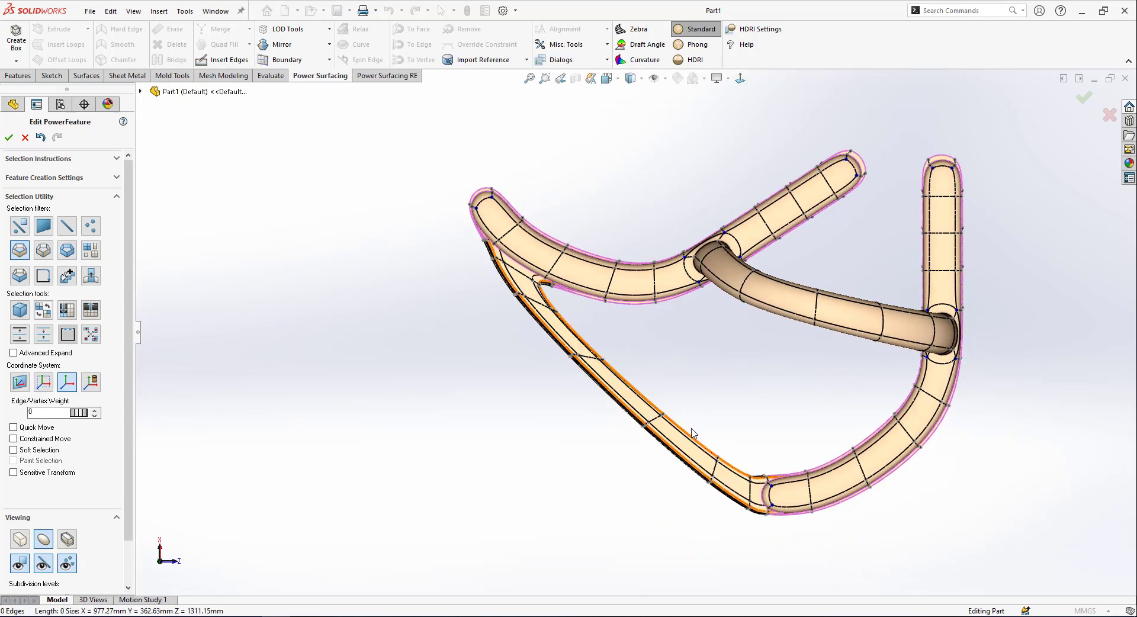
scroll(692, 433, down, 3)
click(583, 369)
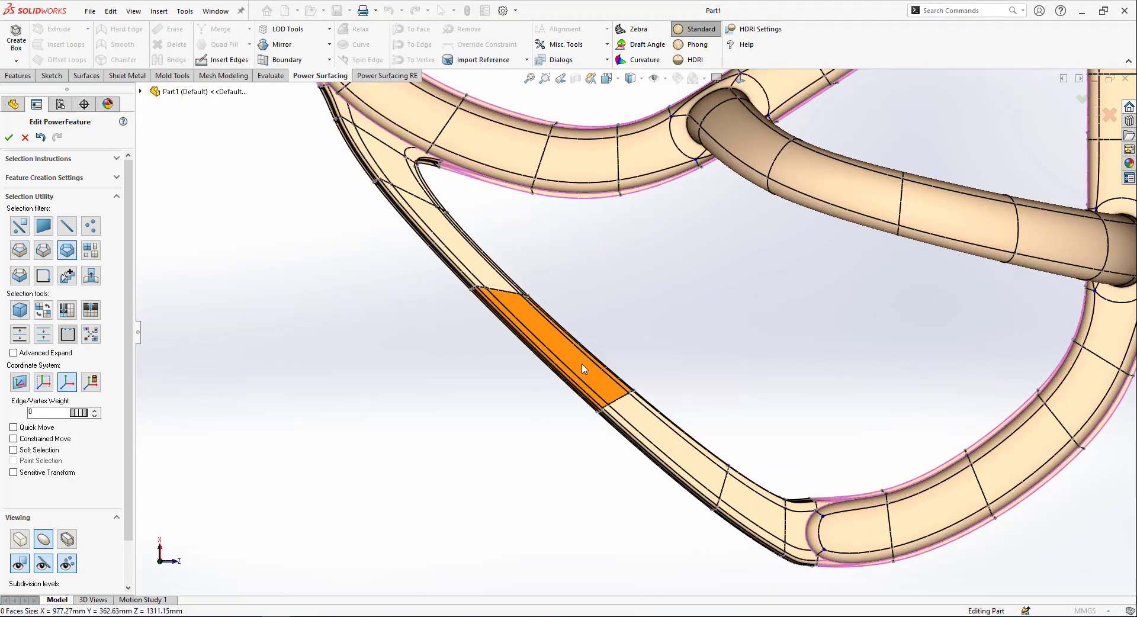
click(562, 372)
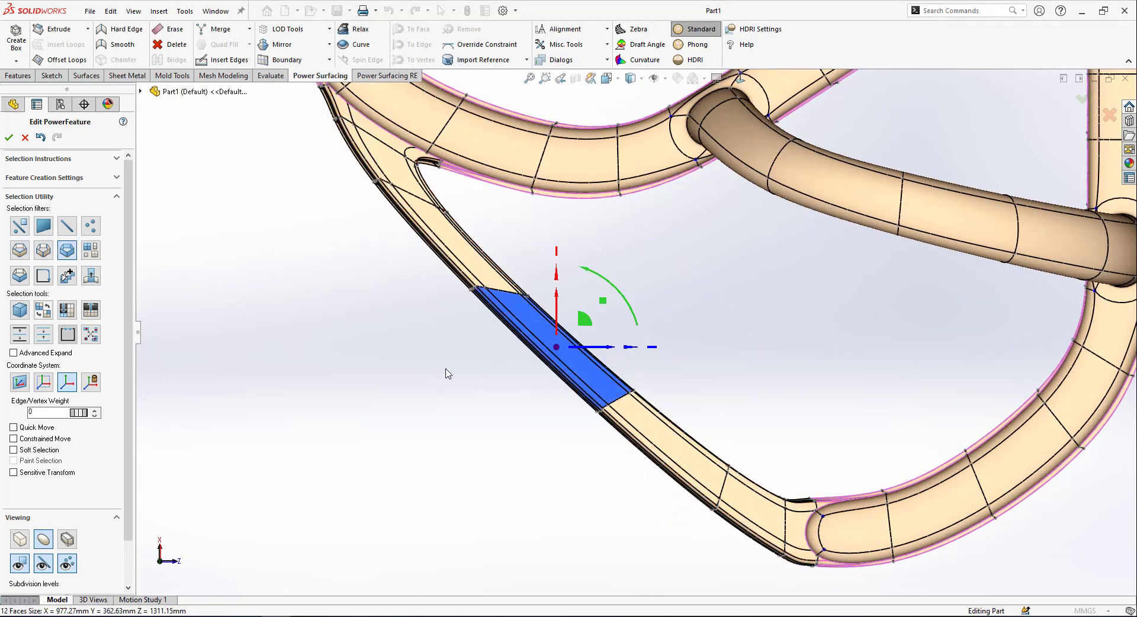
click(31, 451)
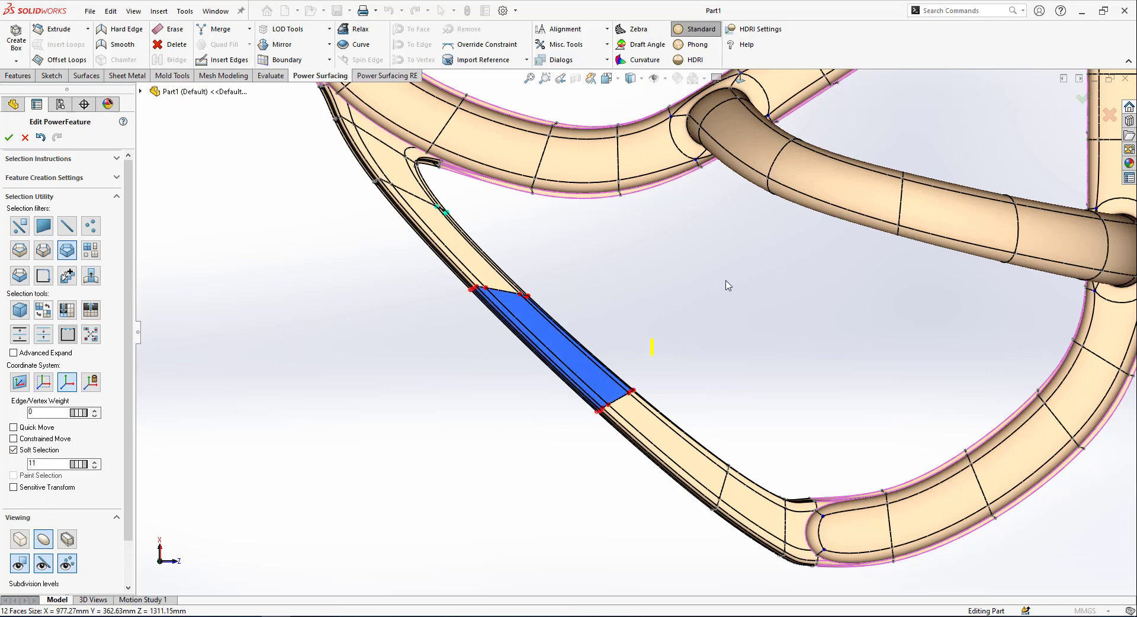
scroll(657, 358, up, 2)
drag(609, 325, 575, 357)
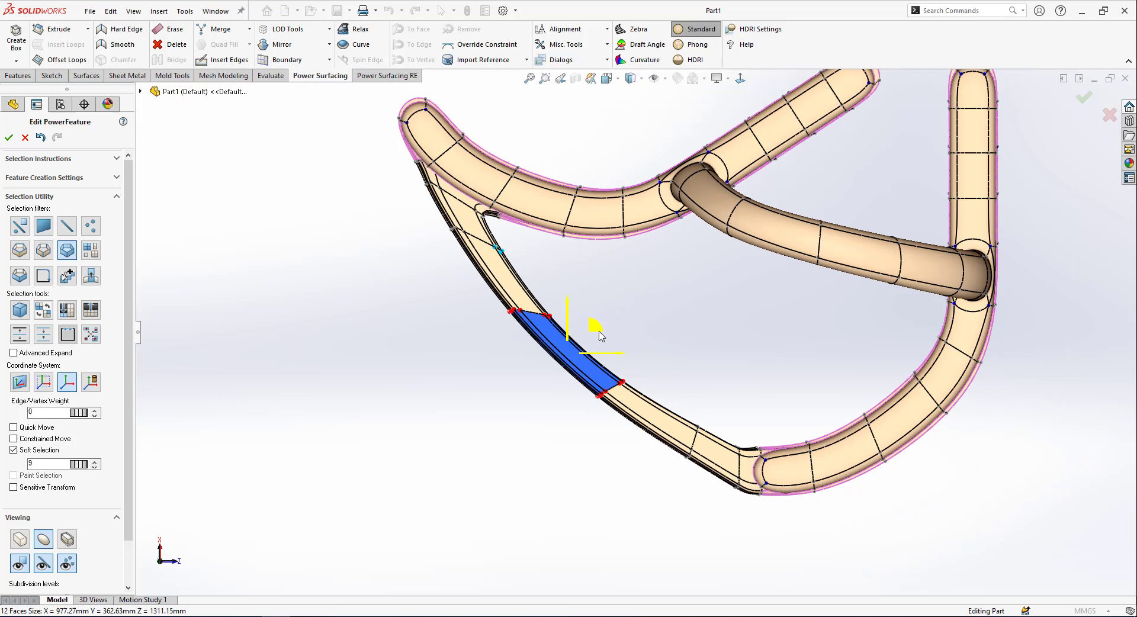
key(ctrl+z)
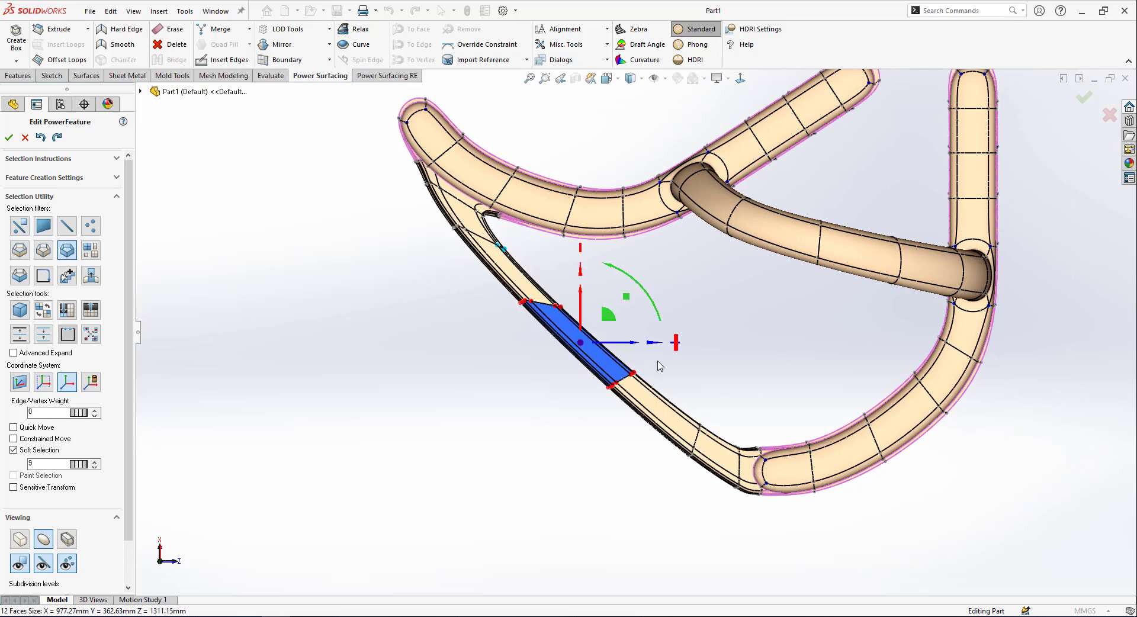
drag(646, 340, 589, 330)
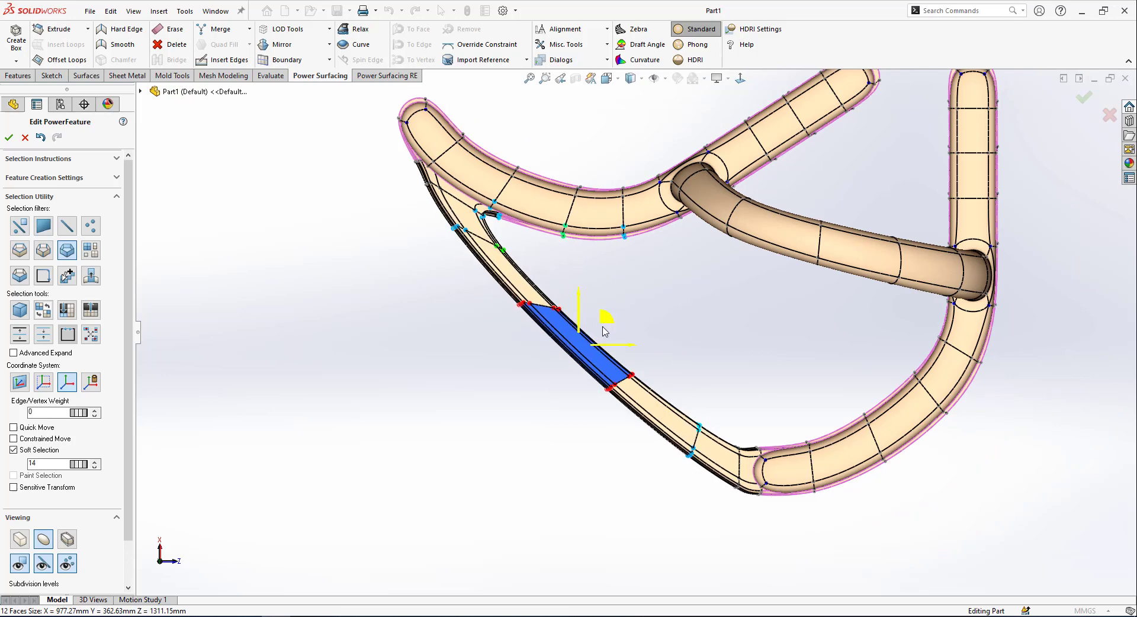
key(ctrl+z)
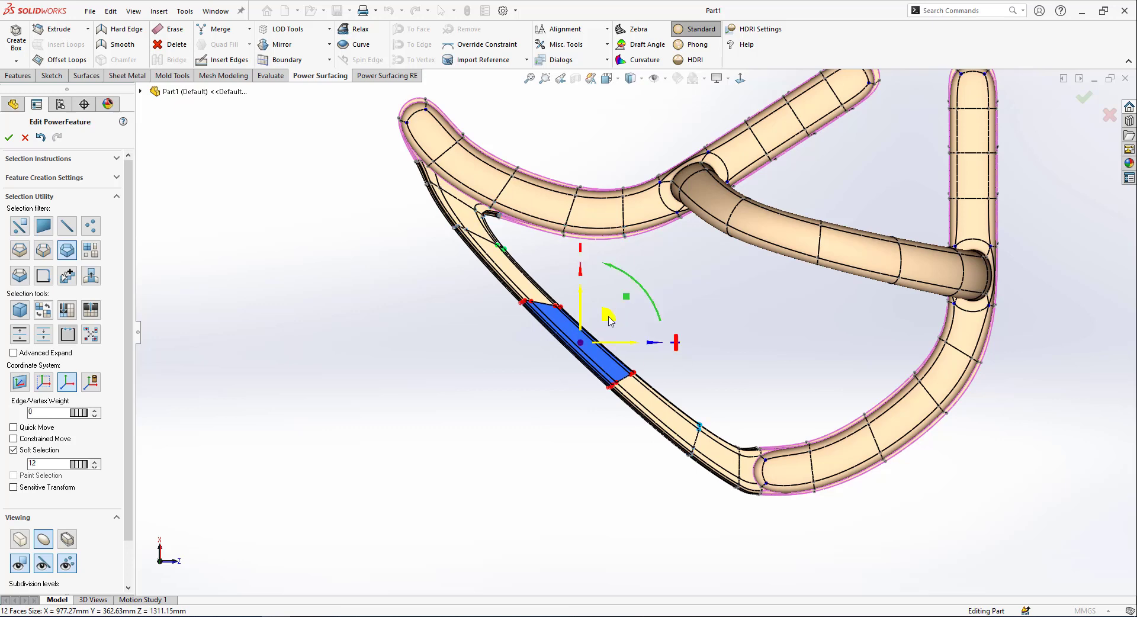
drag(609, 319, 577, 342)
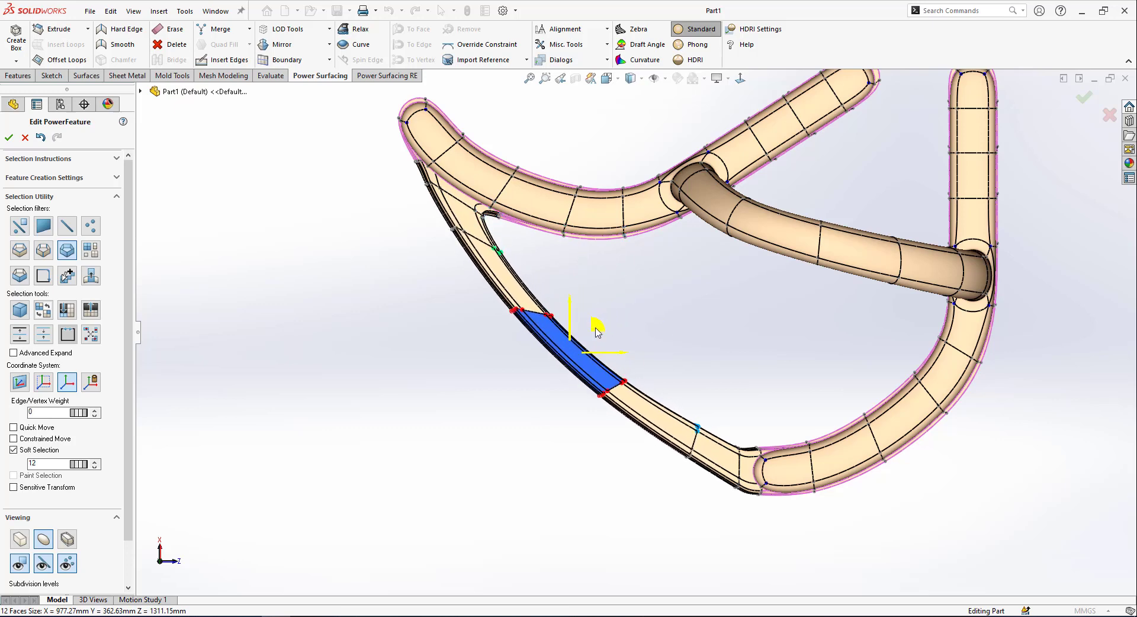
- Try moving edges near the lower-right junction, undo it, and clear the selection
right_click(738, 360)
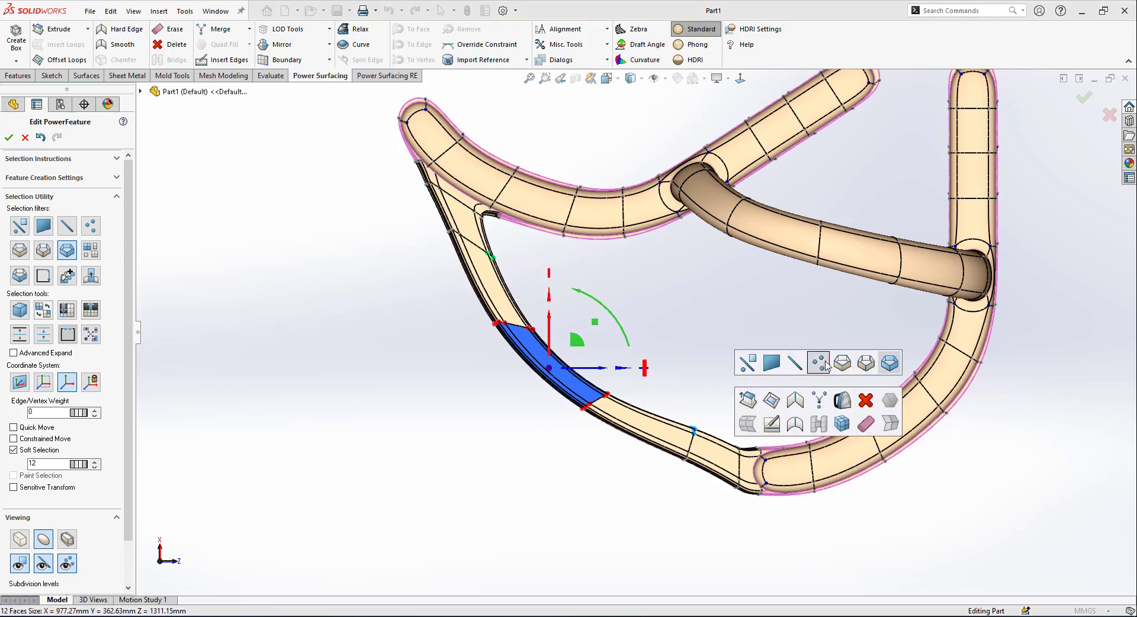
key(Escape)
click(693, 450)
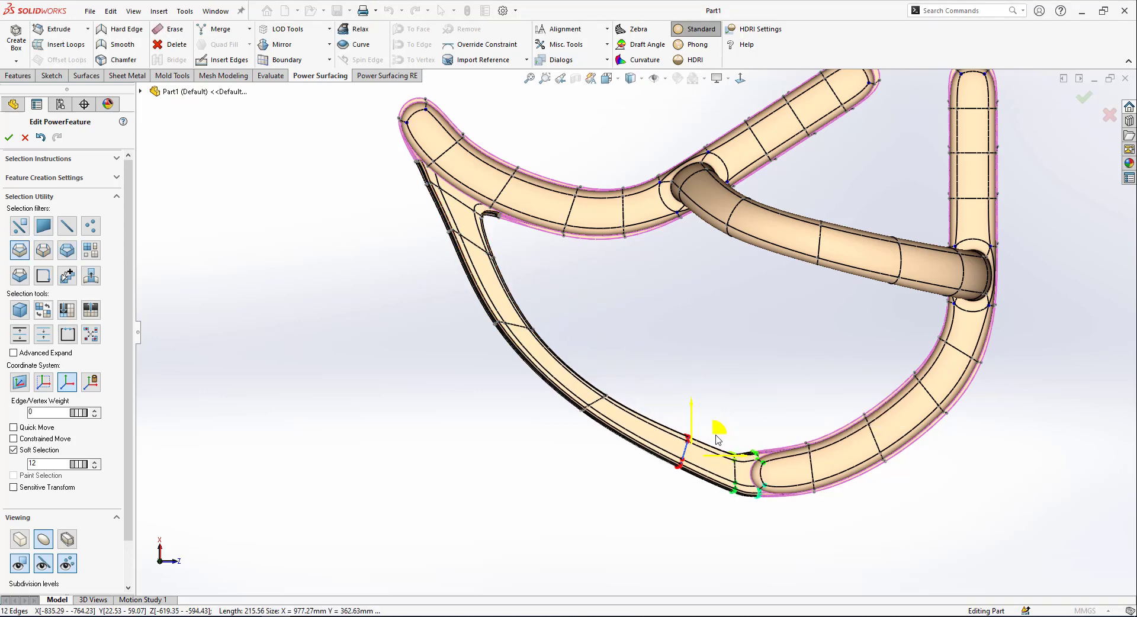
drag(725, 428, 716, 429)
key(ctrl+z)
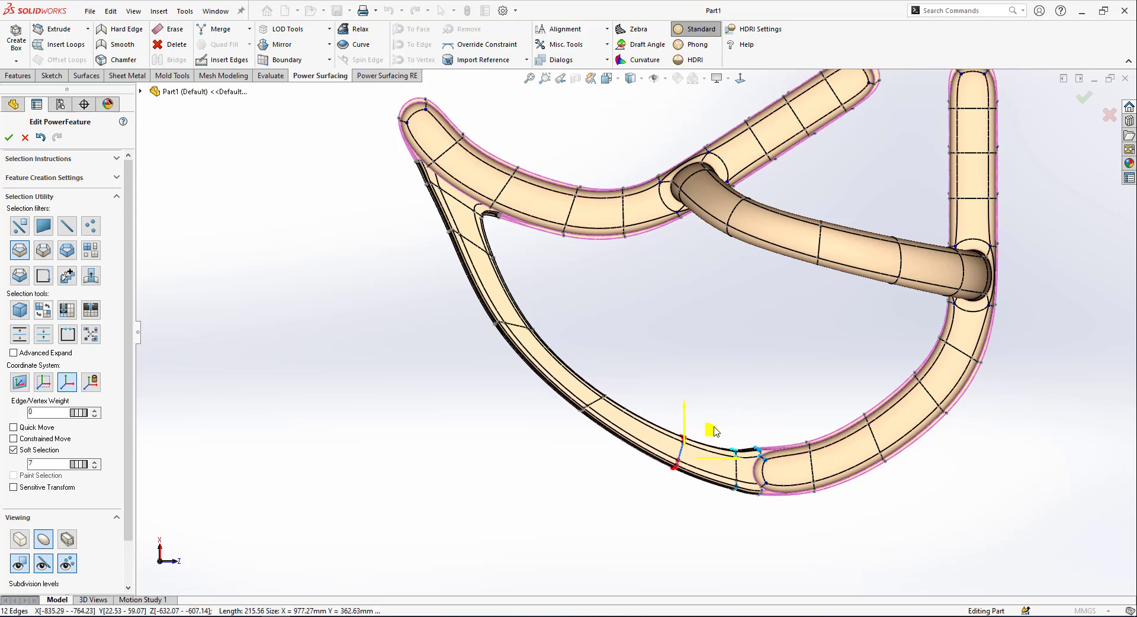
click(821, 330)
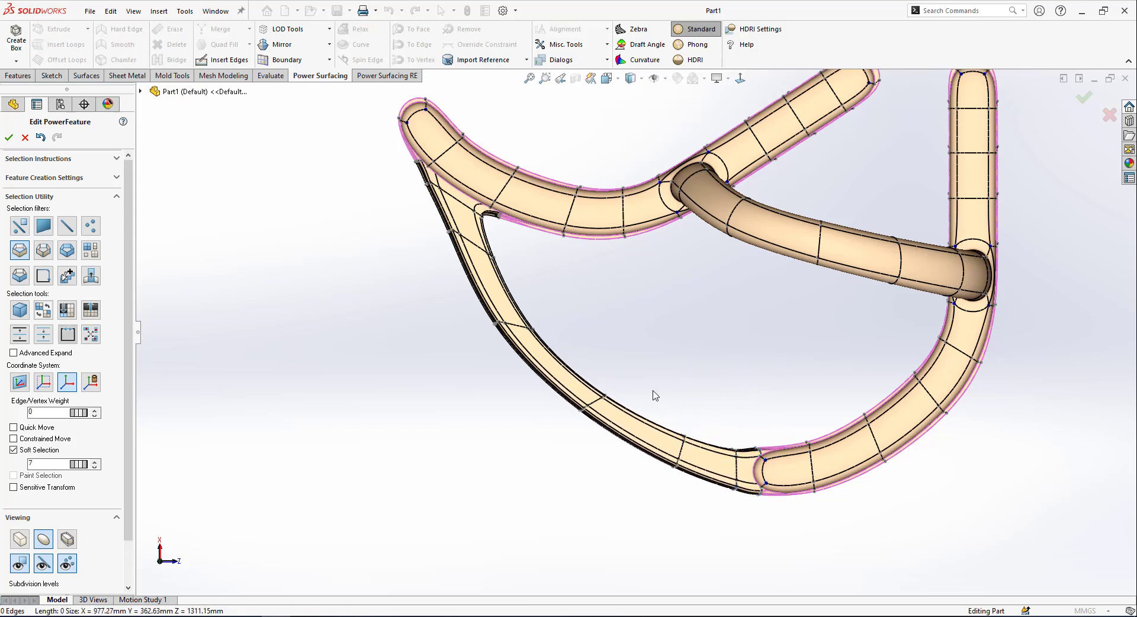
double_click(593, 406)
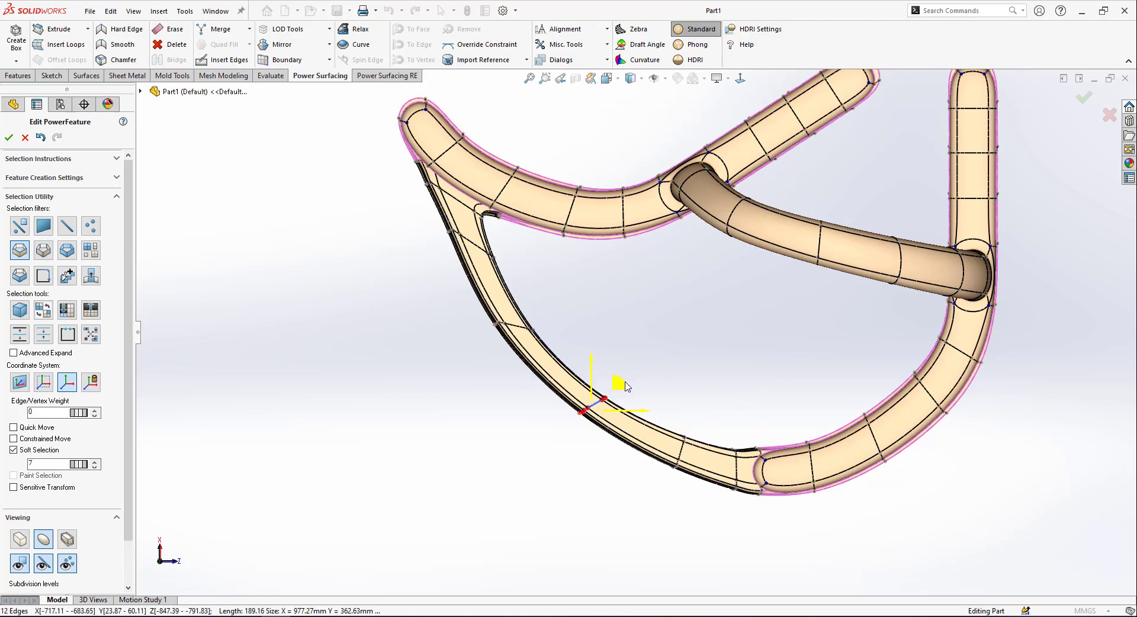
mouse_move(617, 381)
middle_down()
mouse_move(810, 273)
mouse_move(702, 348)
mouse_move(711, 369)
mouse_move(681, 386)
mouse_move(673, 459)
mouse_move(681, 276)
mouse_move(679, 294)
middle_up()
key(Escape)
- Preview the frame with Phong shading and the cage hidden, then convert to SOLIDWORKS geometry
middle_drag(695, 413, 699, 411)
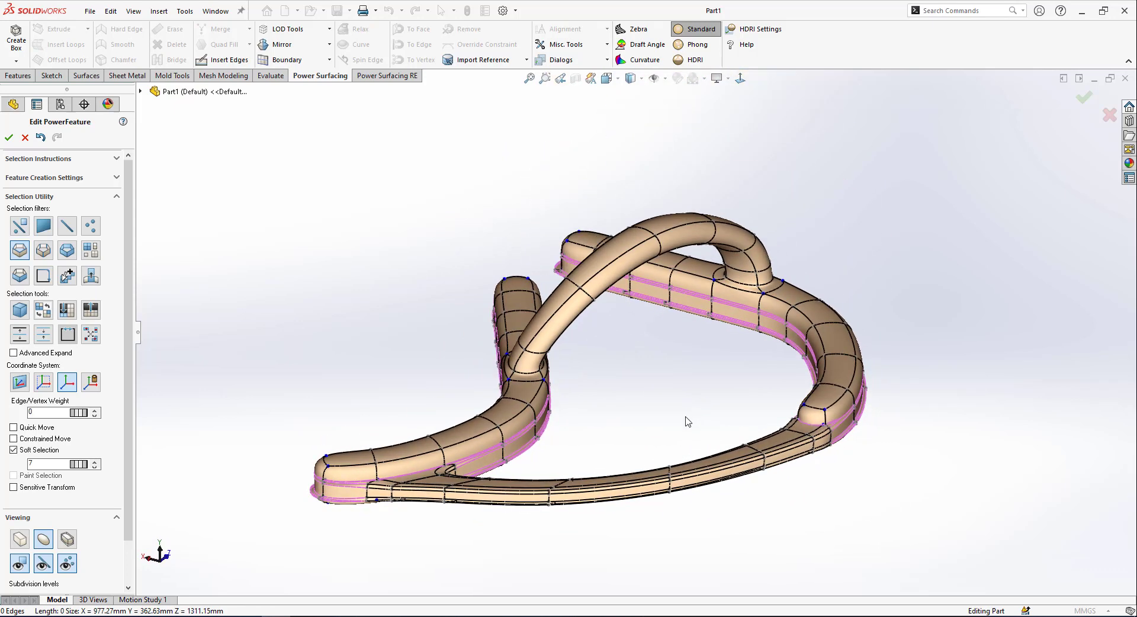
click(695, 45)
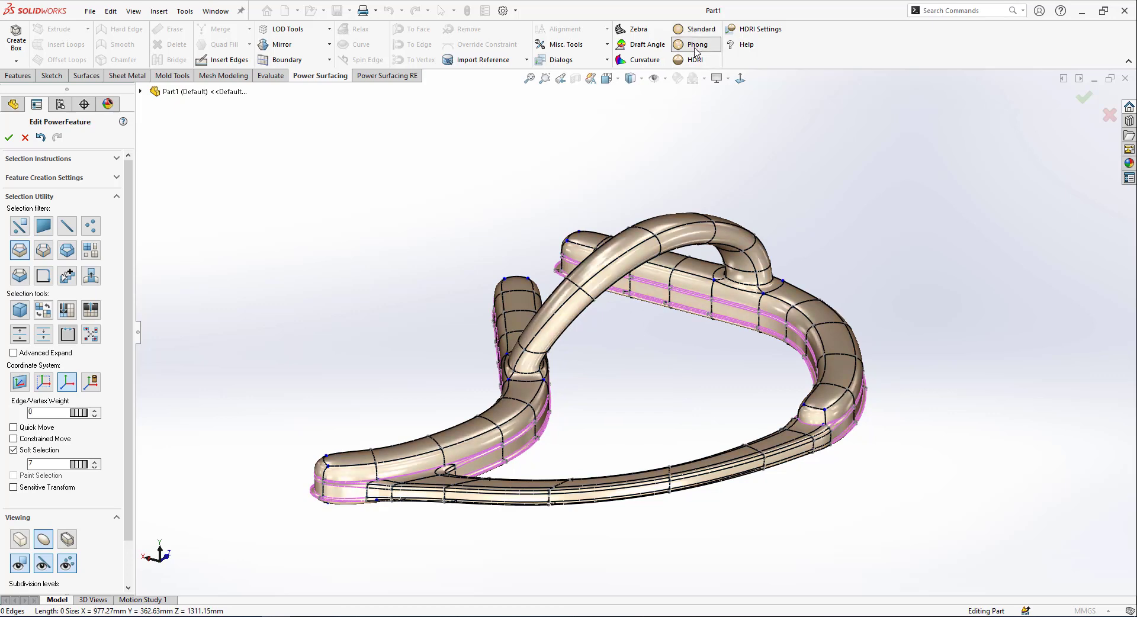
click(68, 564)
mouse_move(728, 418)
middle_down()
mouse_move(834, 419)
mouse_move(838, 468)
mouse_move(838, 302)
mouse_move(868, 305)
mouse_move(826, 356)
mouse_move(685, 462)
mouse_move(777, 433)
mouse_move(780, 312)
mouse_move(680, 410)
mouse_move(533, 427)
mouse_move(524, 383)
mouse_move(531, 401)
mouse_move(545, 377)
mouse_move(518, 353)
middle_up()
click(740, 78)
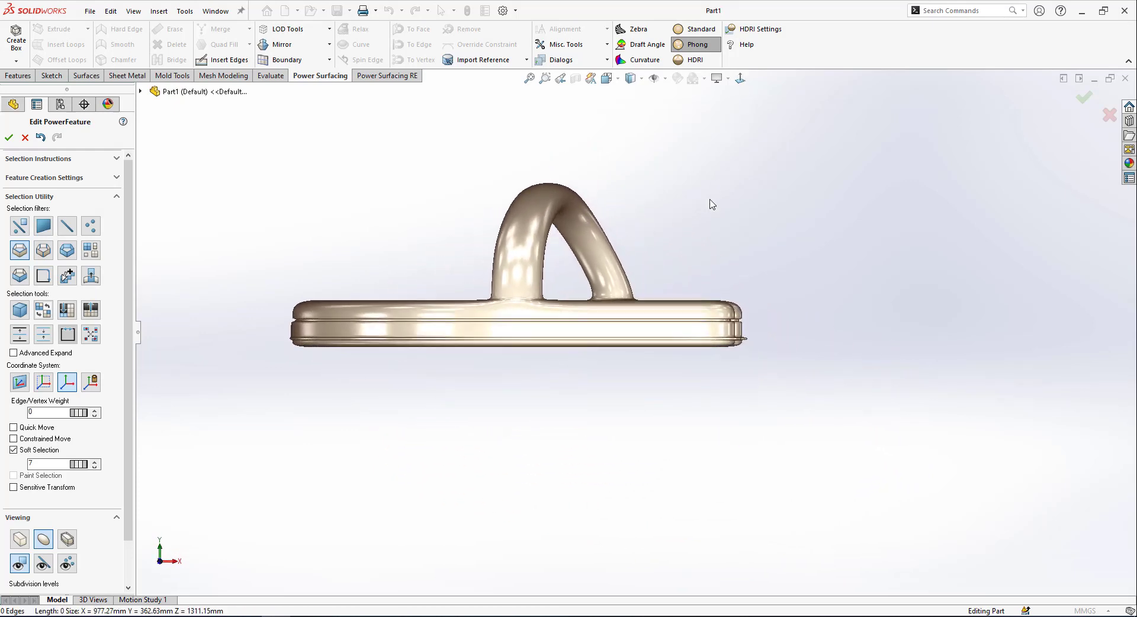
mouse_move(710, 205)
middle_down()
mouse_move(734, 310)
mouse_move(767, 251)
mouse_move(795, 296)
mouse_move(774, 336)
mouse_move(769, 300)
mouse_move(771, 310)
middle_up()
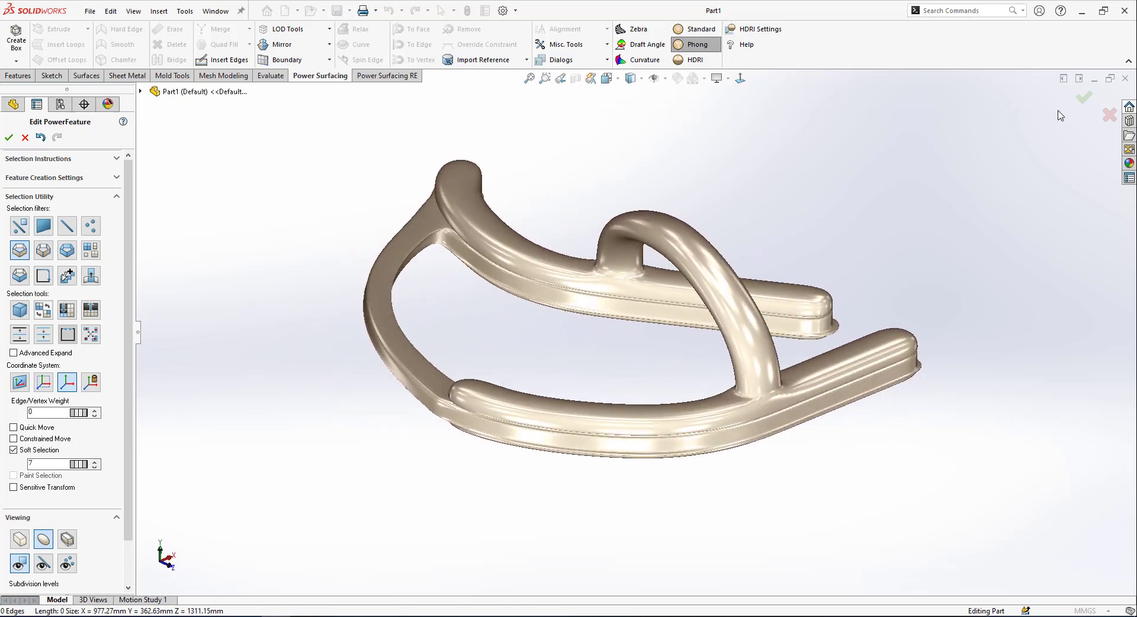
click(1084, 97)
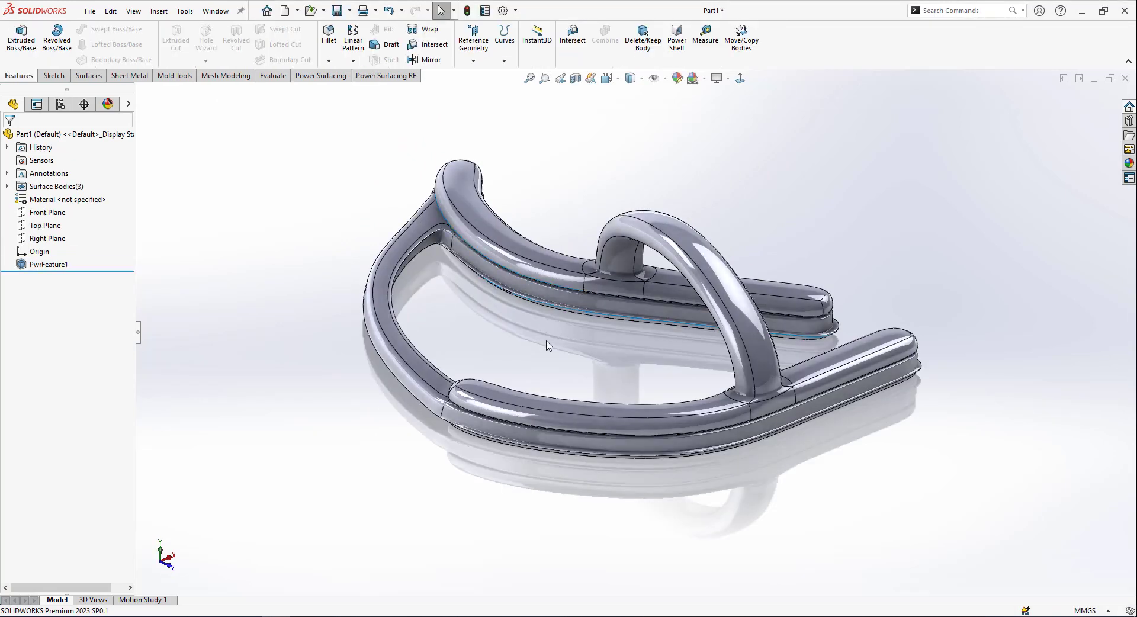
- Orbit the converted frame and open PwrFeature1's shortcut menu on a face
mouse_move(557, 372)
middle_down()
mouse_move(702, 335)
mouse_move(729, 338)
mouse_move(743, 364)
mouse_move(657, 288)
mouse_move(652, 399)
mouse_move(816, 461)
middle_up()
scroll(729, 338, down, 8)
scroll(743, 363, up, 5)
scroll(652, 400, up, 3)
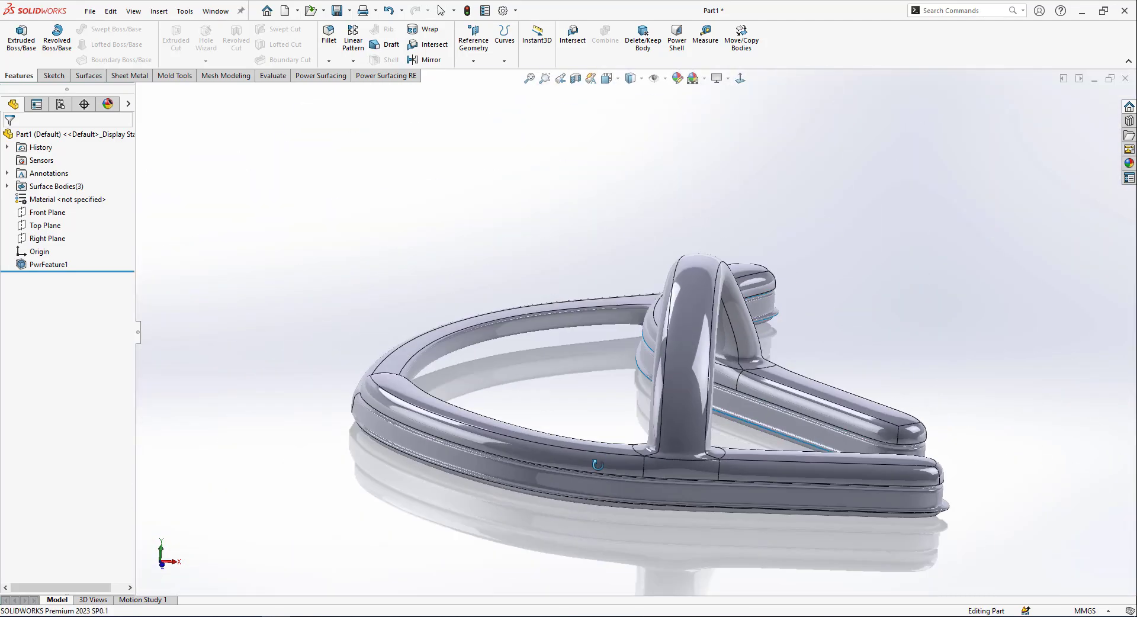
right_click(876, 477)
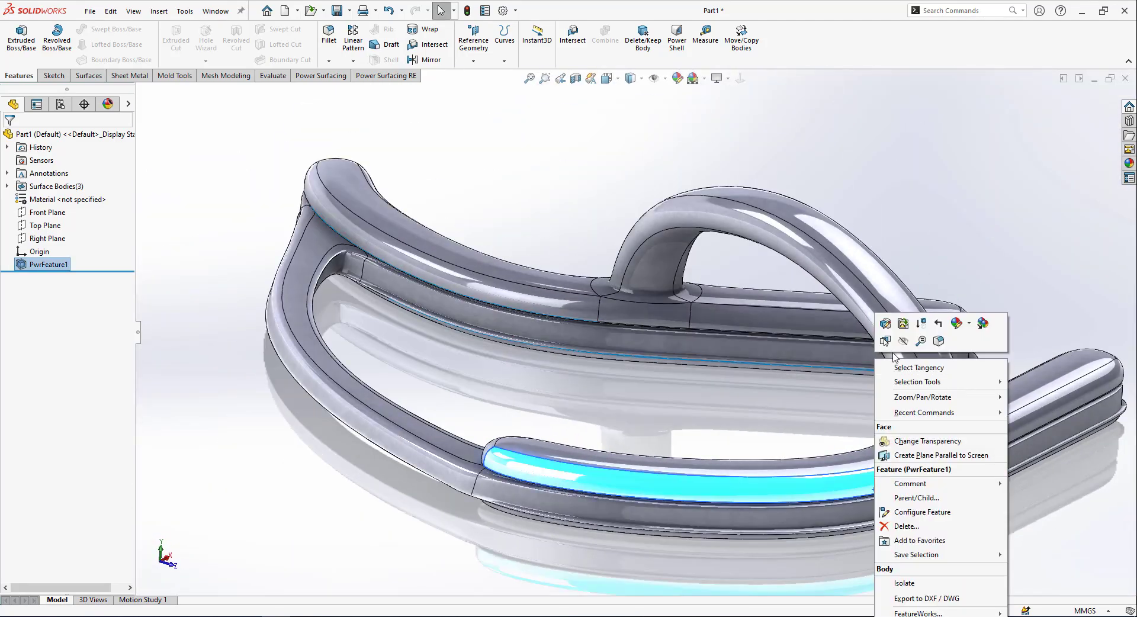
- Edit PwrFeature1 to use Precise NURBS output and Manual Override quality subdivision levels
click(907, 325)
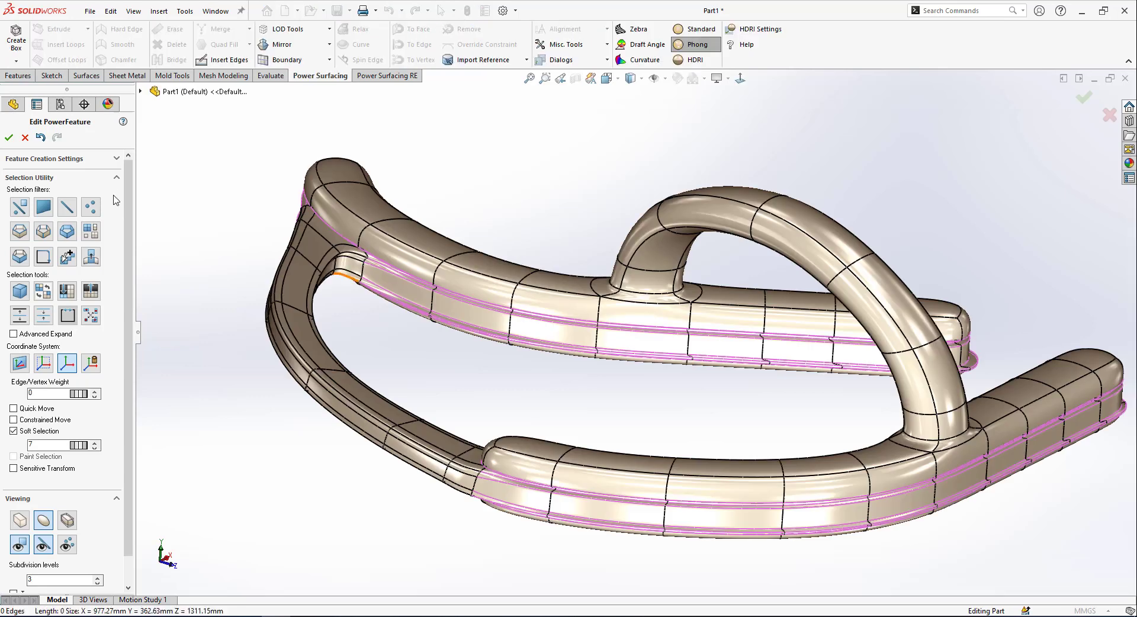
click(105, 160)
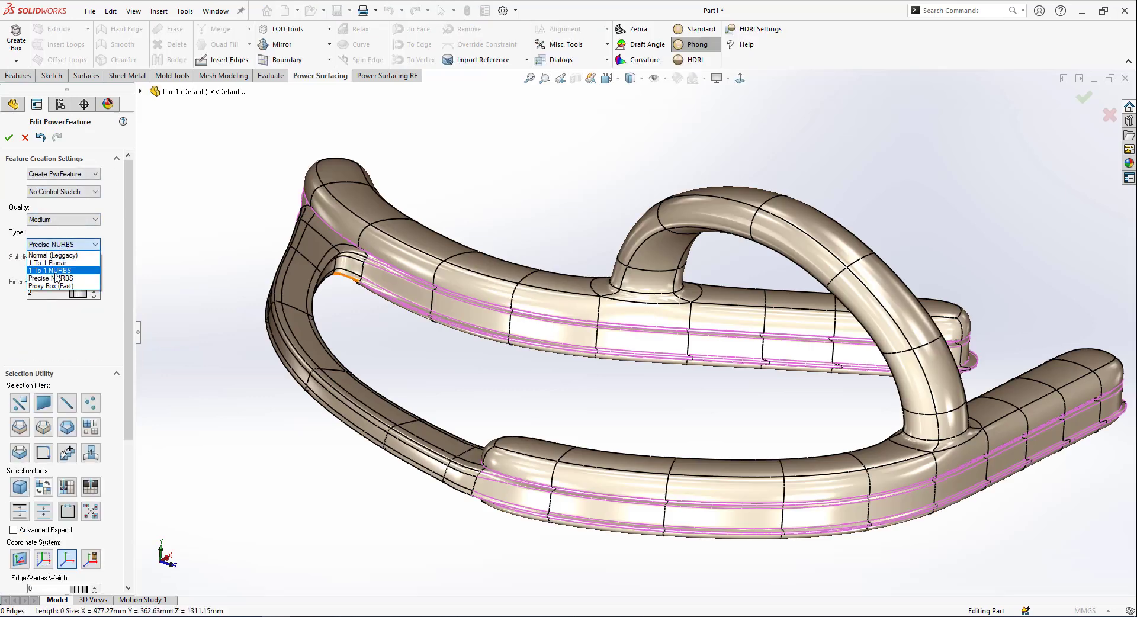
click(53, 253)
click(64, 220)
click(68, 262)
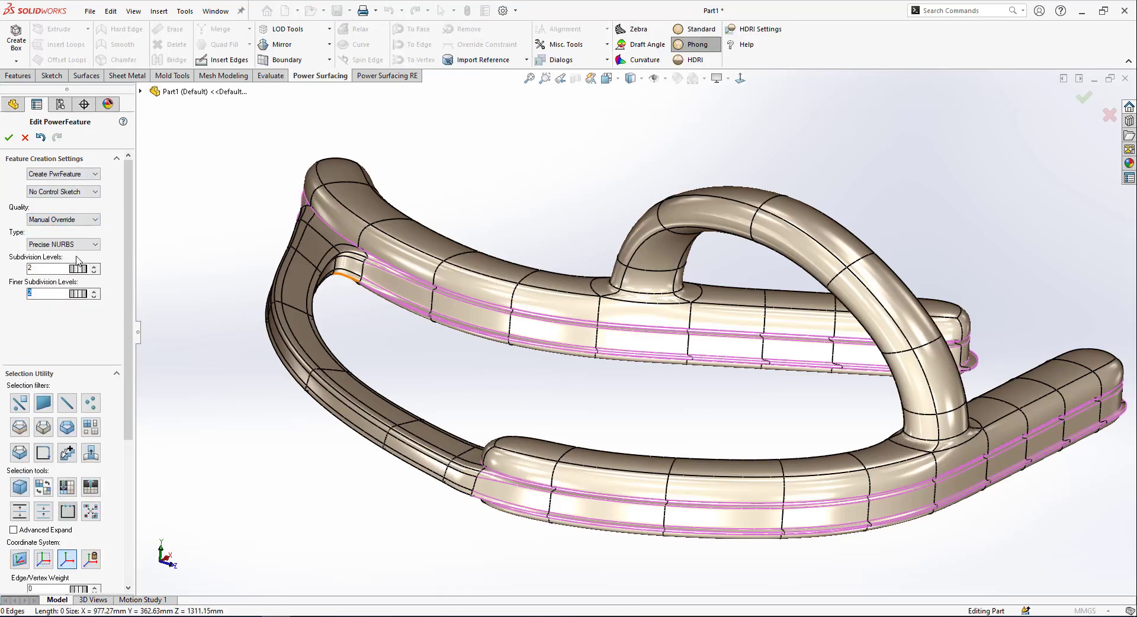
click(9, 138)
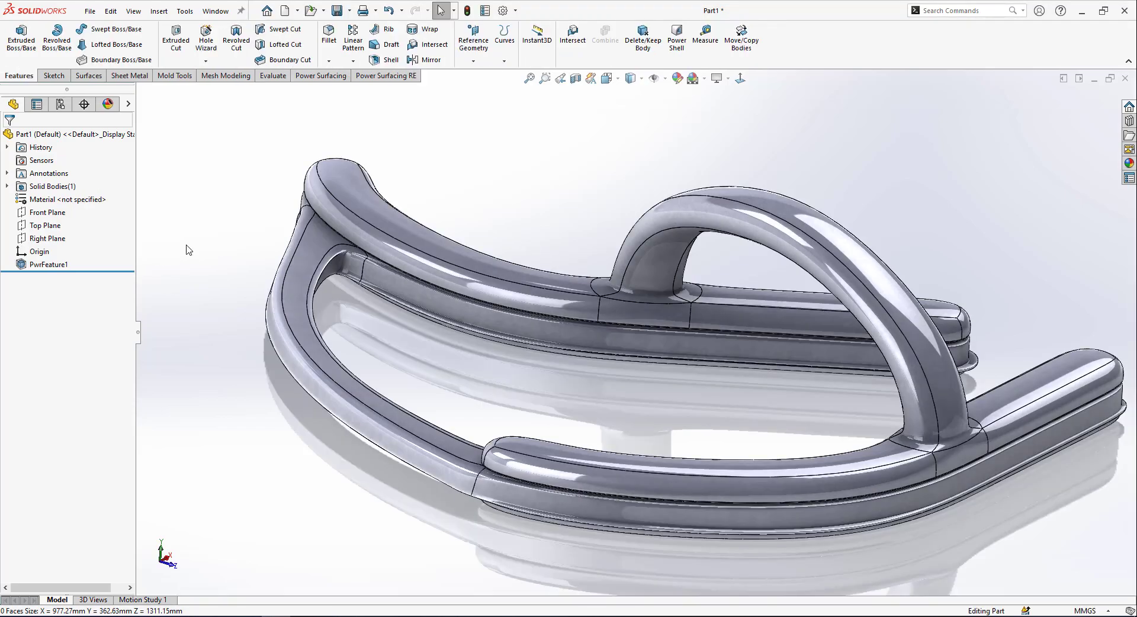
- Apply the red Plastic > High Gloss appearance from the Appearances library to the frame
middle_drag(654, 392, 729, 414)
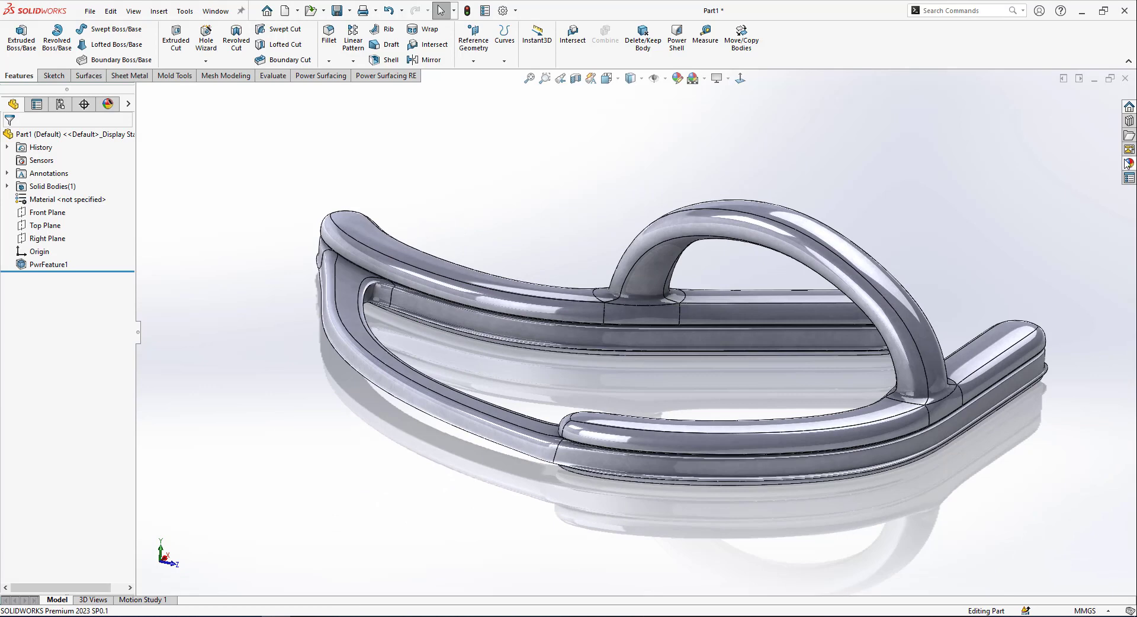
click(1129, 163)
click(942, 113)
click(1007, 126)
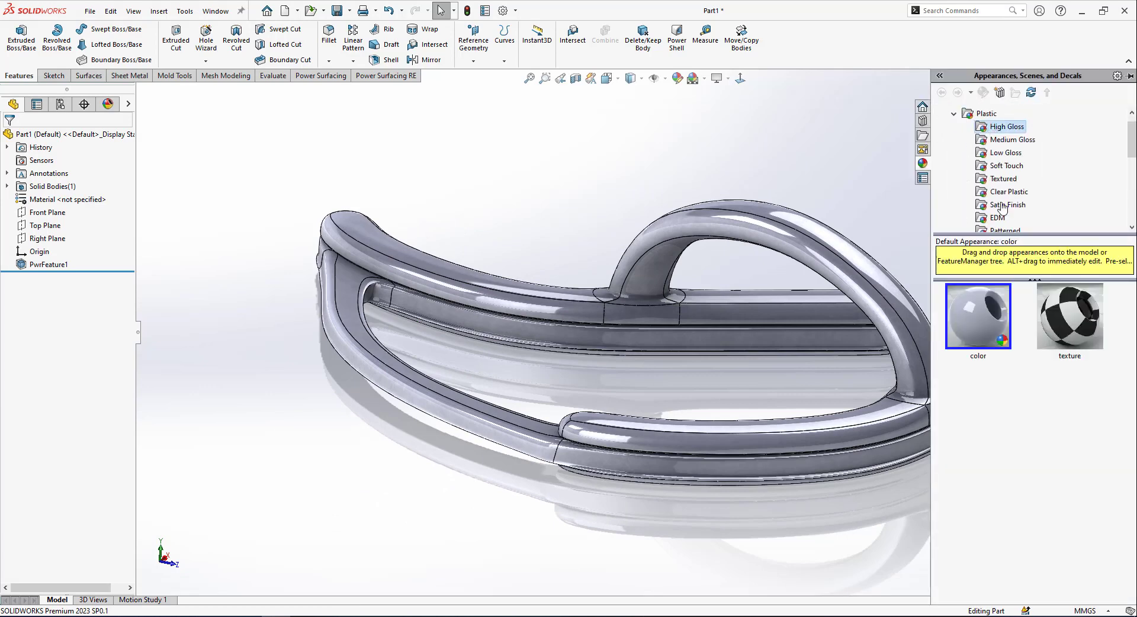
mouse_move(979, 410)
mouse_down()
mouse_move(930, 406)
mouse_move(809, 311)
mouse_up()
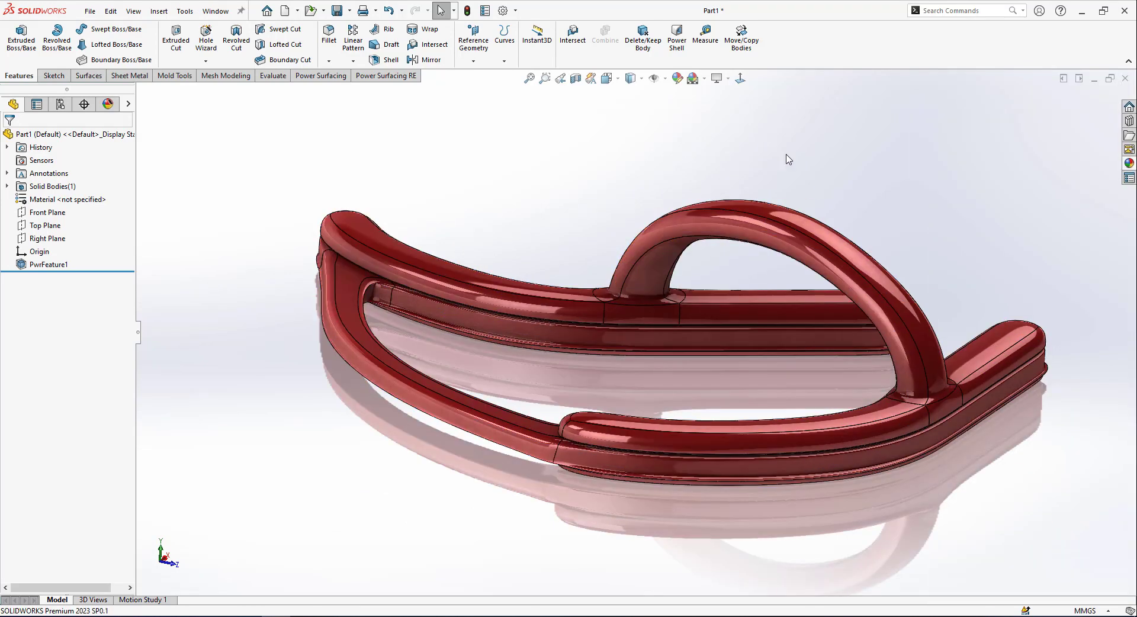
click(586, 79)
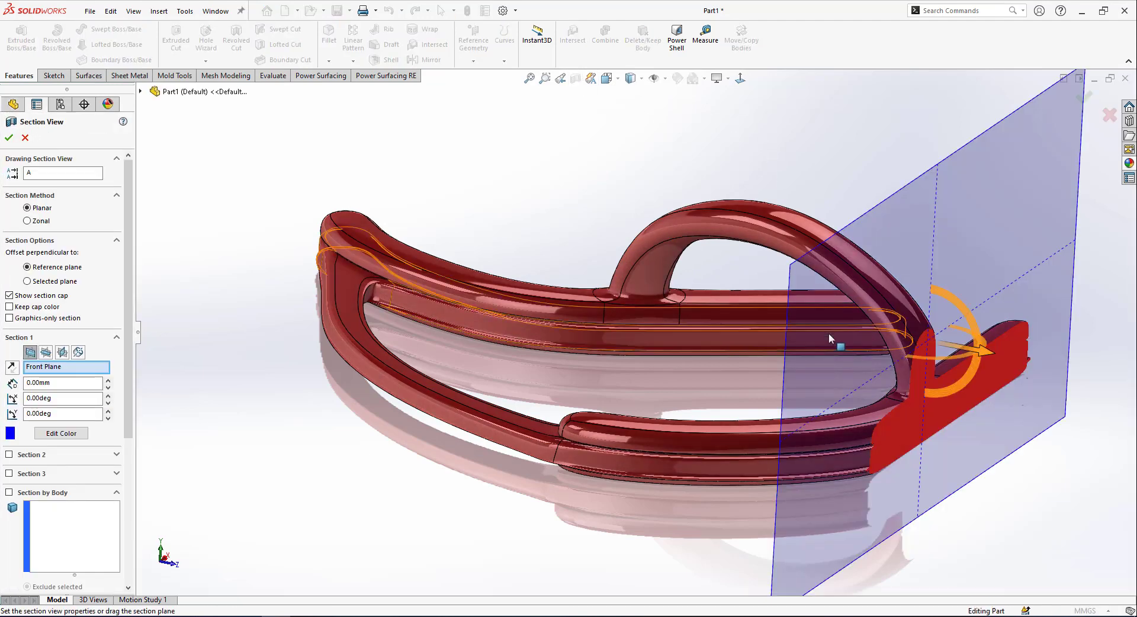
mouse_move(1007, 355)
mouse_down()
mouse_move(859, 339)
mouse_move(752, 356)
mouse_move(715, 311)
mouse_move(734, 326)
mouse_up()
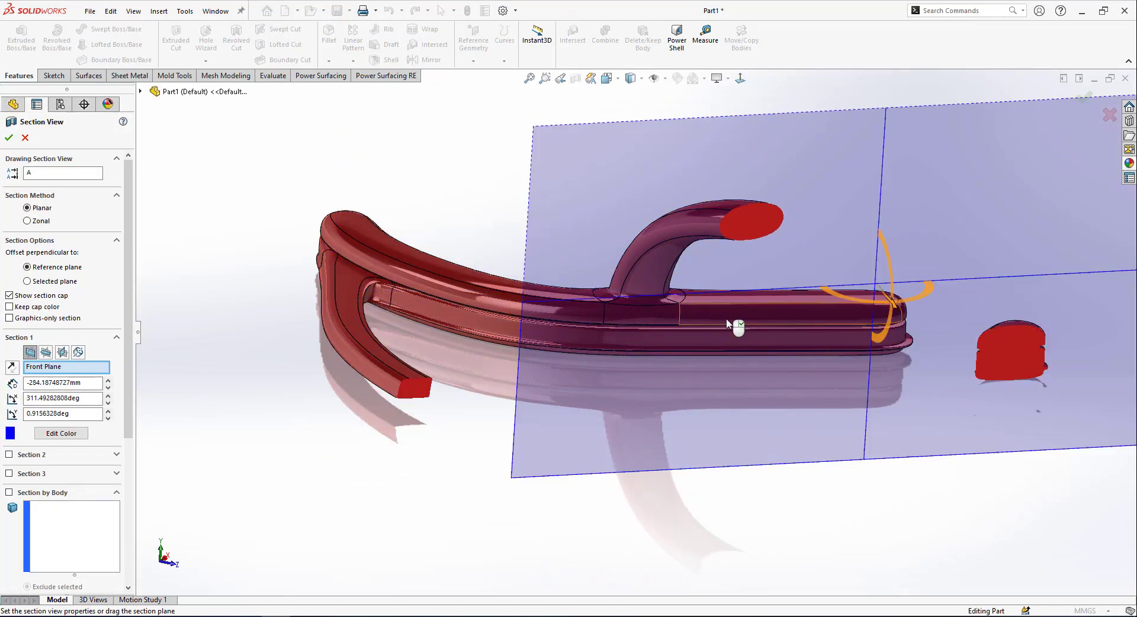
mouse_move(868, 312)
mouse_down()
mouse_move(951, 421)
mouse_move(663, 276)
mouse_move(623, 298)
mouse_move(835, 521)
mouse_move(904, 540)
mouse_up()
right_click(904, 540)
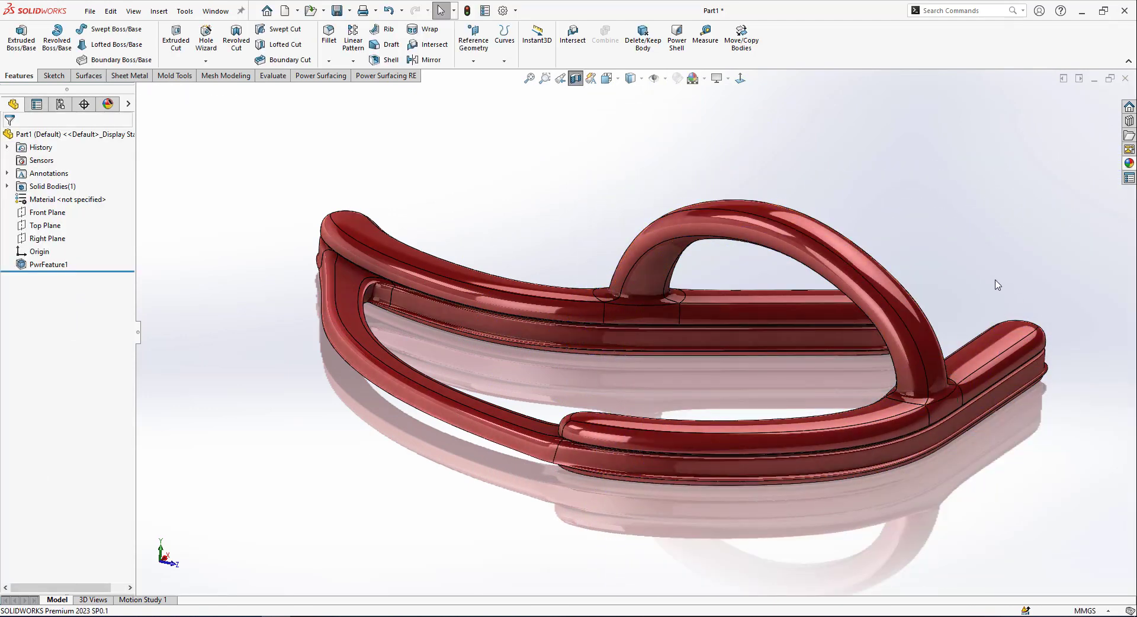
mouse_move(997, 285)
middle_down()
mouse_move(987, 270)
mouse_move(871, 318)
mouse_move(854, 403)
mouse_move(855, 381)
middle_up()
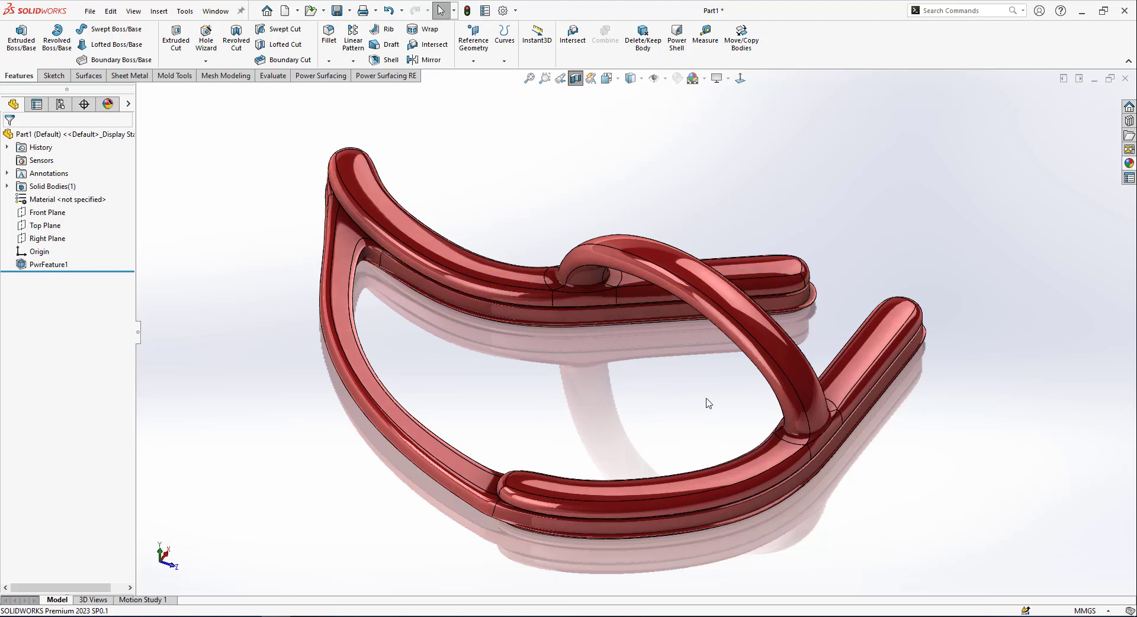
- Sketch hole circles on Top Plane along the arched bridge
right_click(40, 225)
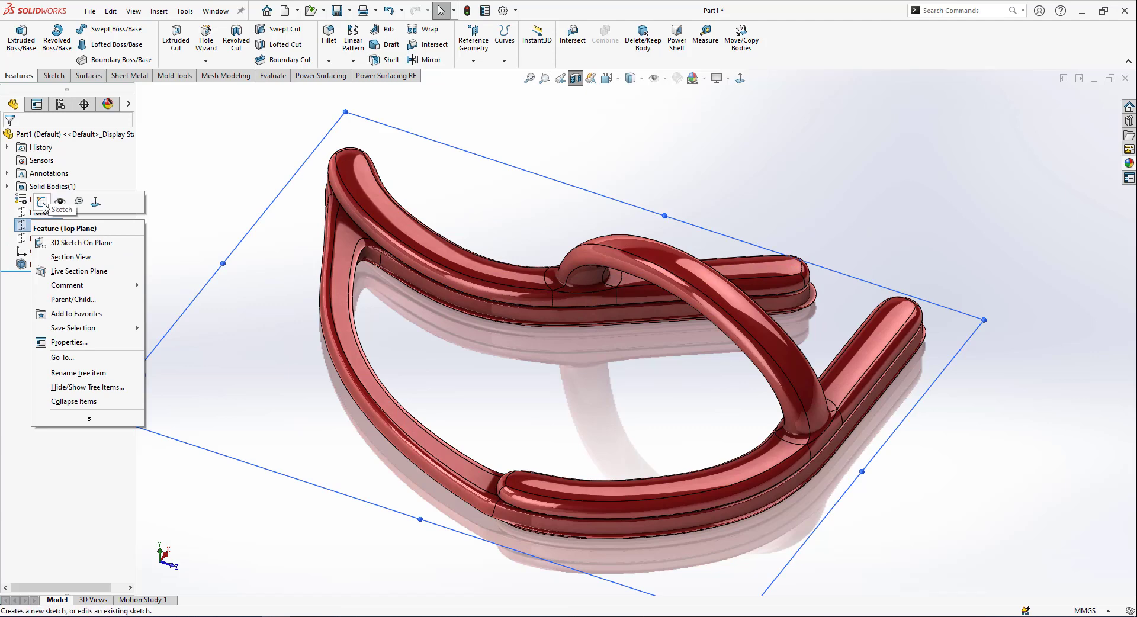
click(42, 203)
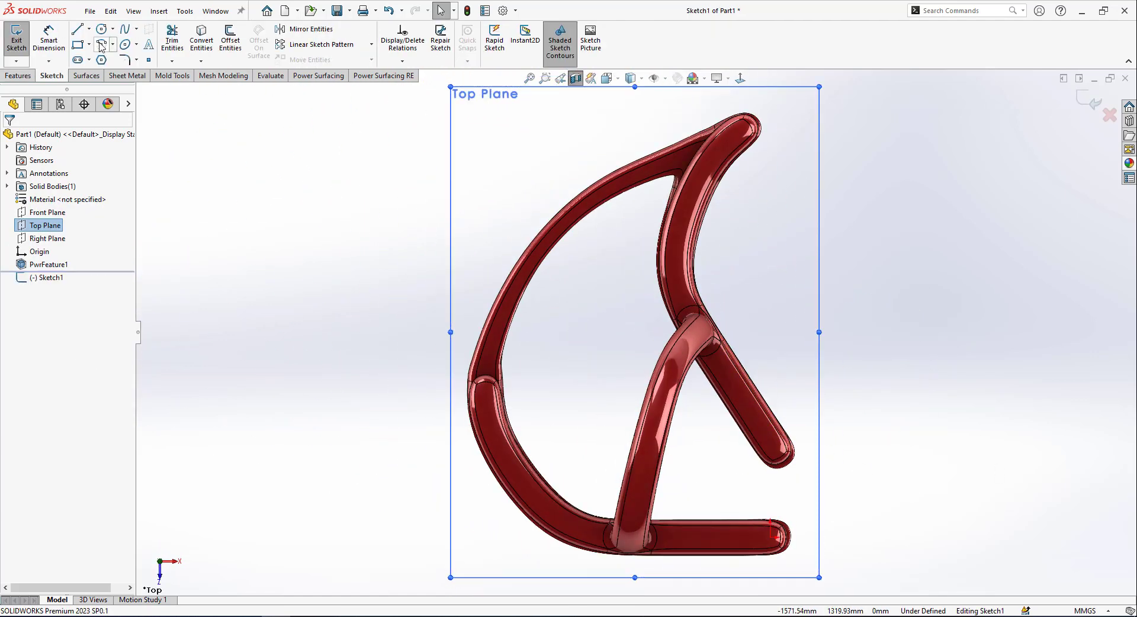
click(101, 30)
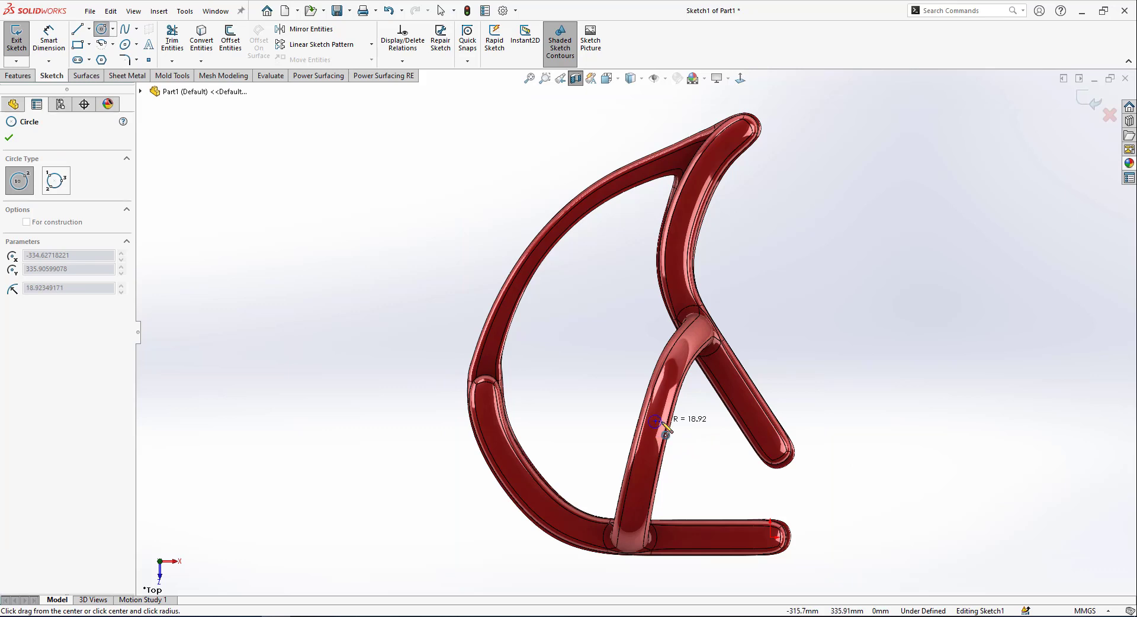
click(665, 432)
scroll(666, 418, down, 2)
scroll(665, 391, down, 2)
click(662, 387)
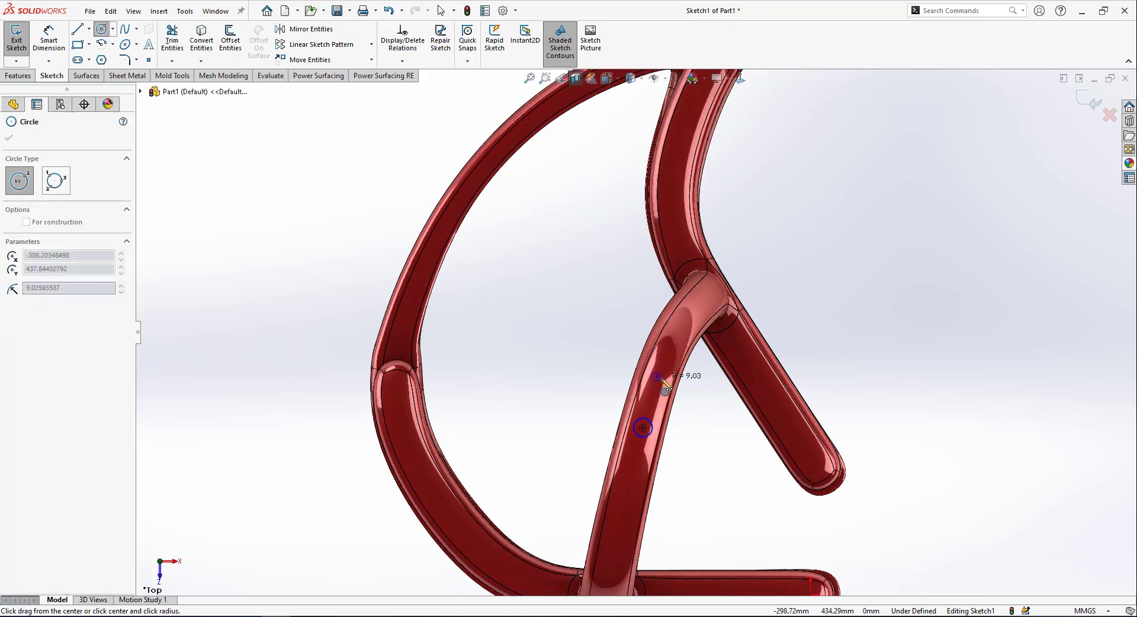
click(668, 389)
click(673, 342)
click(678, 349)
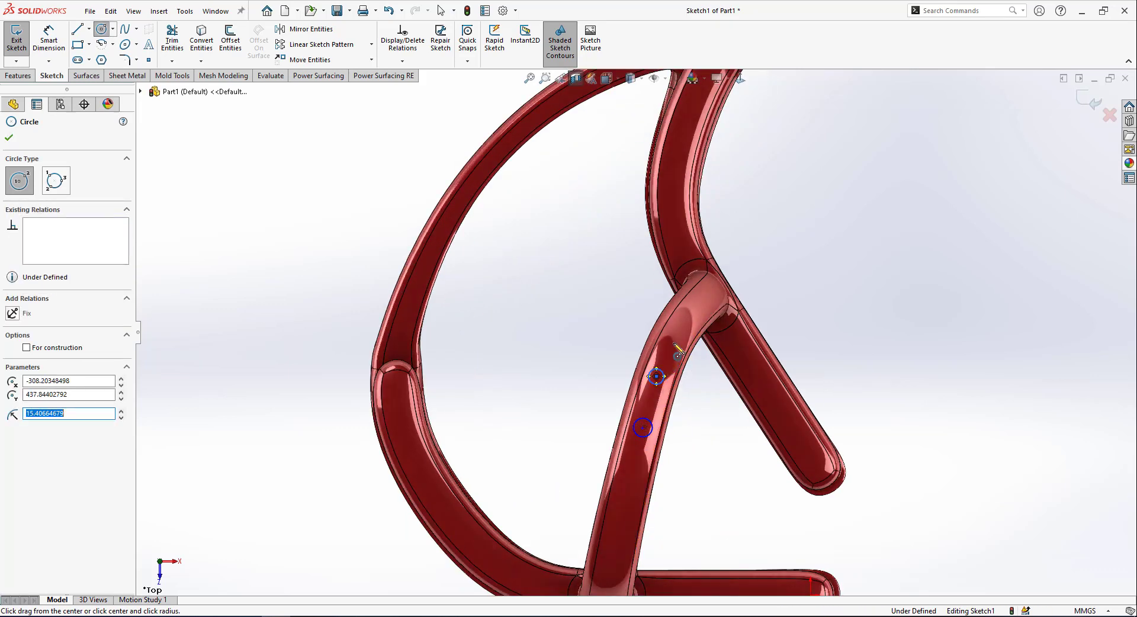
click(631, 476)
key(Escape)
scroll(662, 328, down, 3)
- Extrude-cut the circles Through All to drill the bridge holes
click(659, 330)
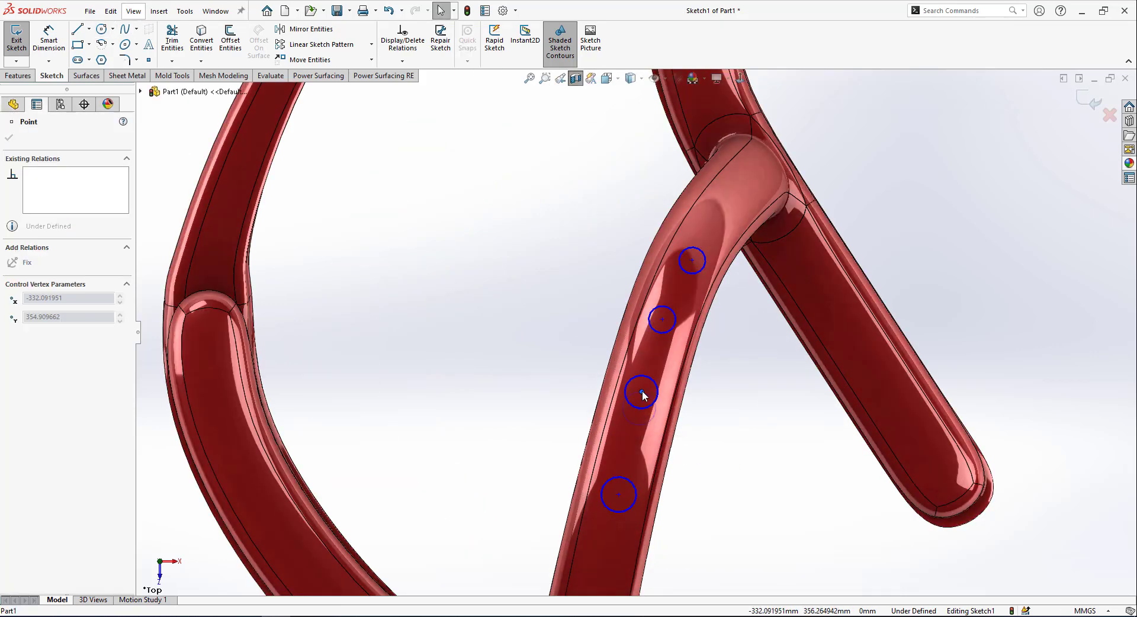
scroll(662, 328, up, 3)
click(18, 76)
click(176, 41)
key(Return)
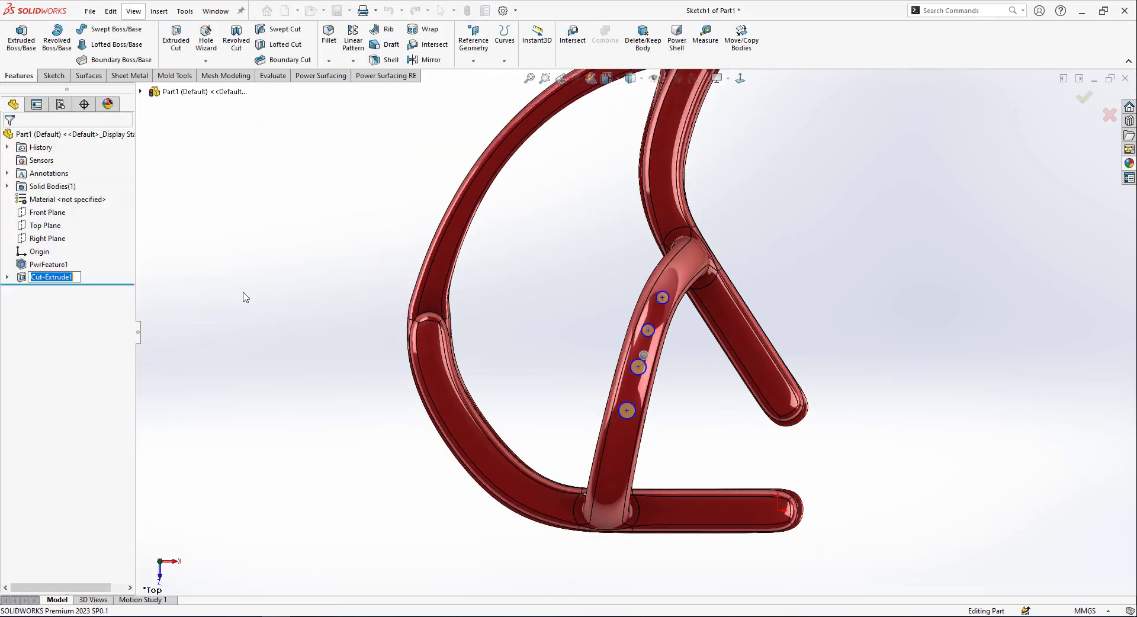
- Select the bridge hole edges for a 10 mm fillet
middle_drag(243, 297, 719, 445)
scroll(720, 445, up, 5)
click(329, 40)
click(680, 331)
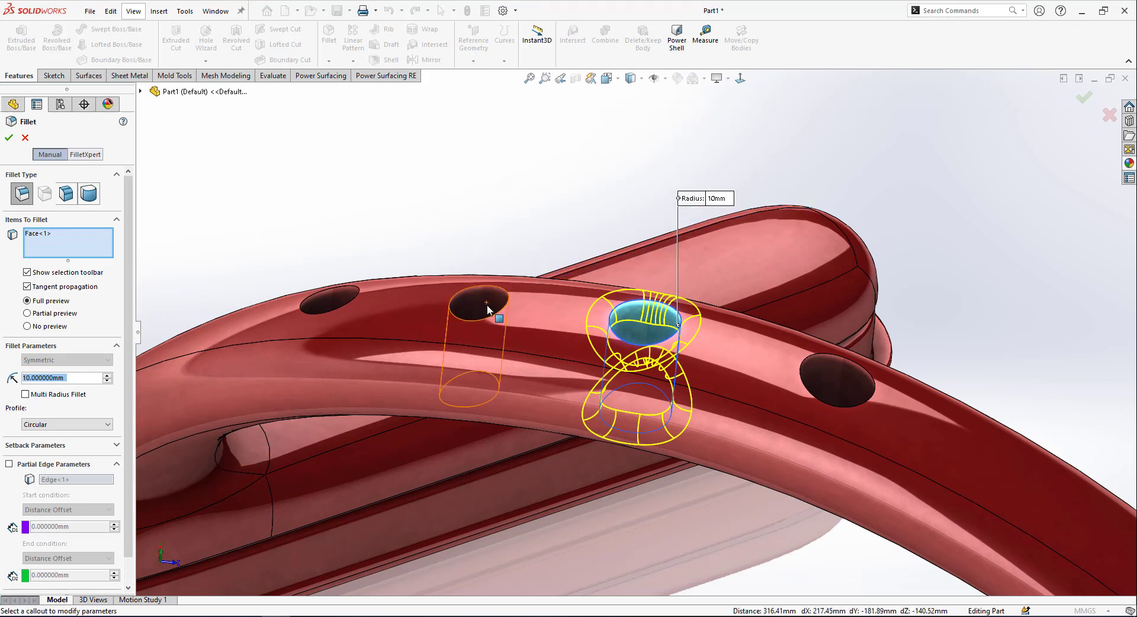
click(358, 298)
click(508, 302)
click(874, 383)
- Apply the 10 mm fillet to the hole edges and start a new Top Plane sketch
key(Return)
scroll(581, 472, down, 5)
ctrl+middle_drag(582, 472, 647, 461)
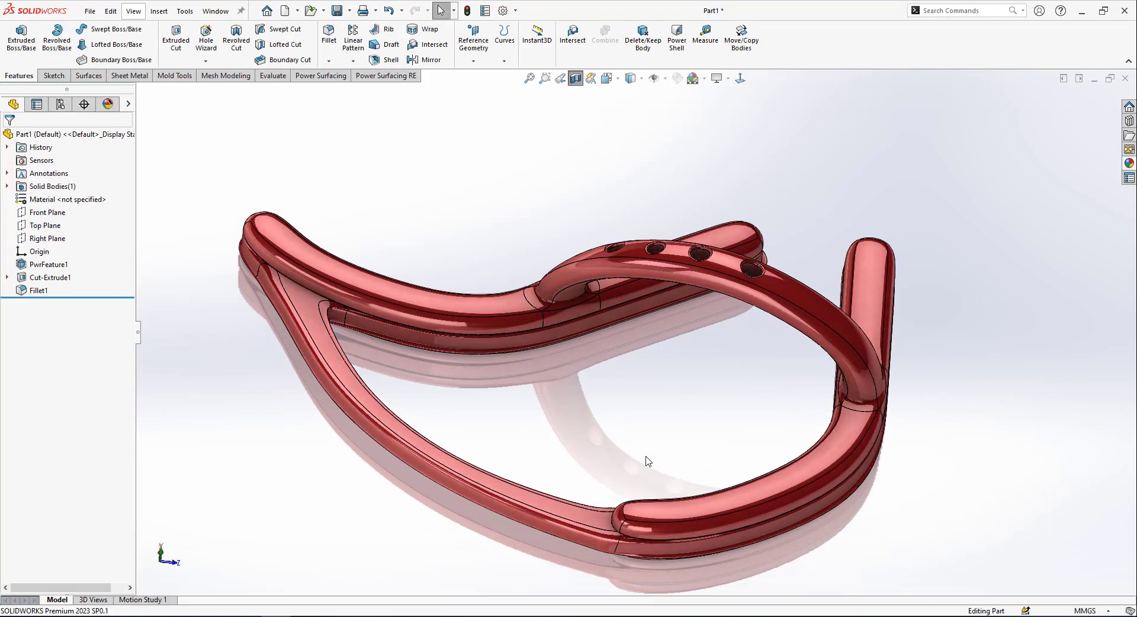
right_click(577, 302)
click(609, 307)
scroll(426, 477, up, 5)
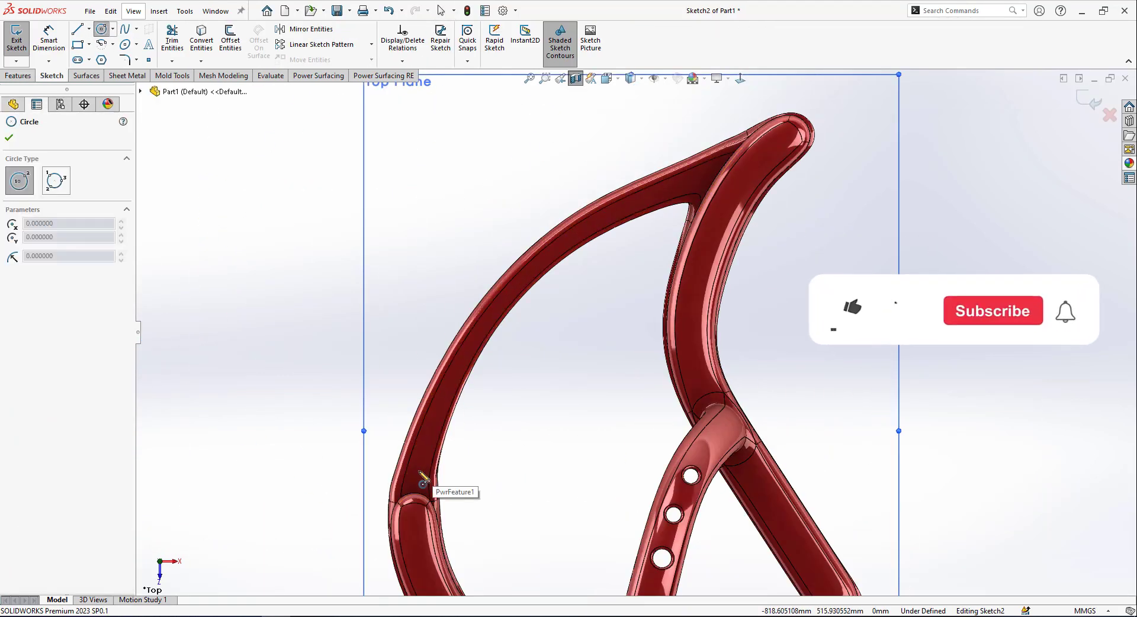
- Draw a row of hole circles along the lower curved branch
click(101, 30)
click(442, 422)
click(481, 331)
click(505, 287)
click(538, 252)
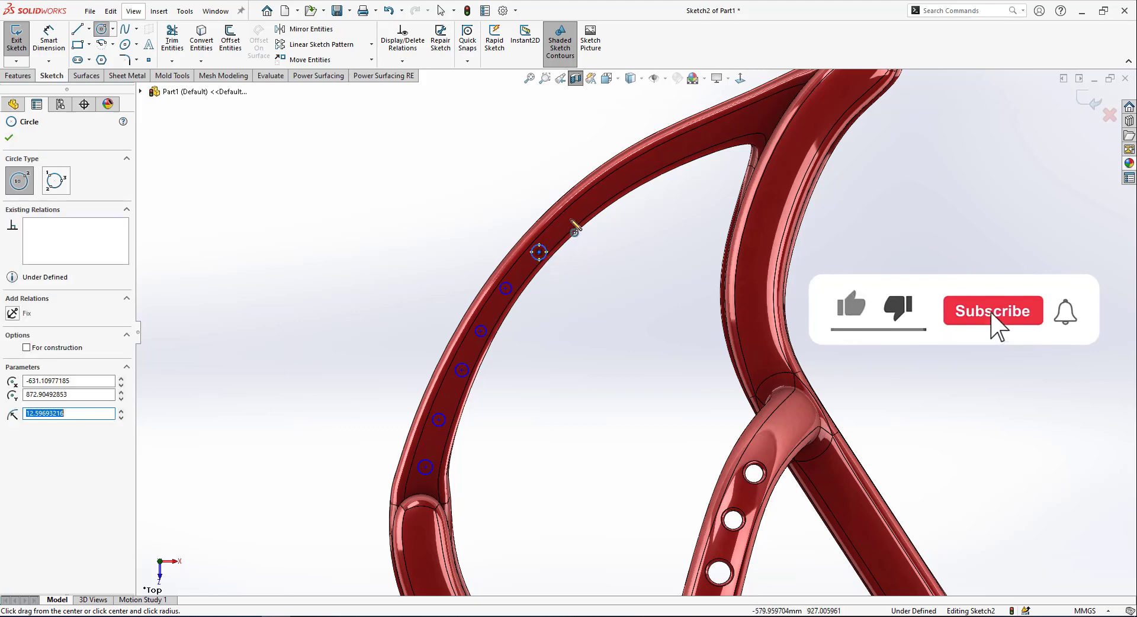
click(574, 215)
click(608, 186)
click(646, 165)
click(691, 145)
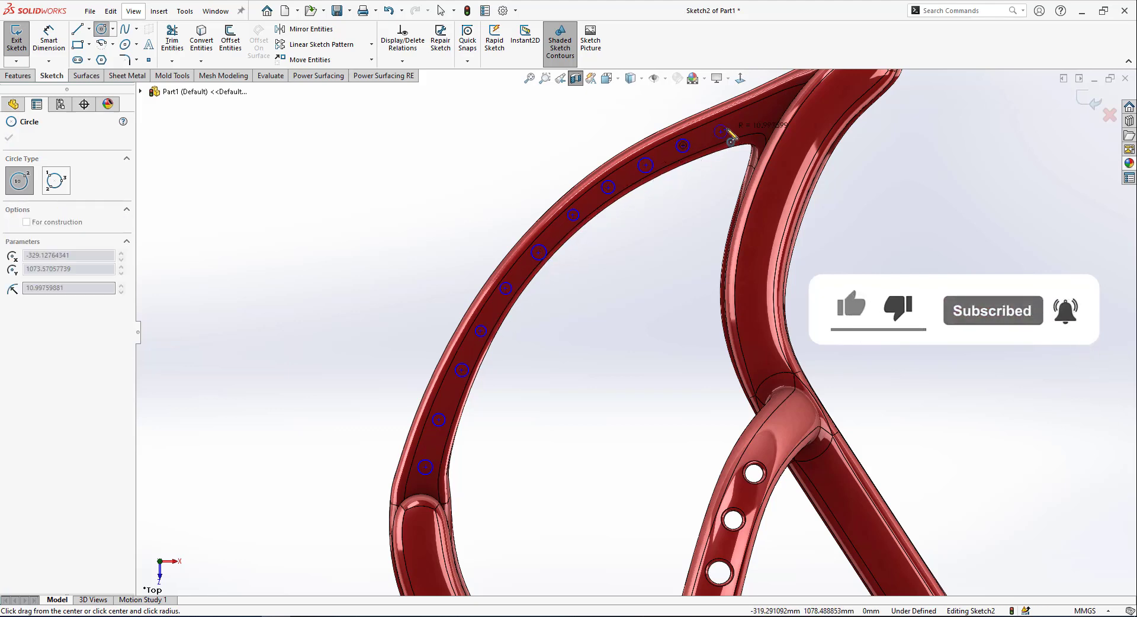
click(762, 122)
key(Escape)
scroll(542, 243, down, 3)
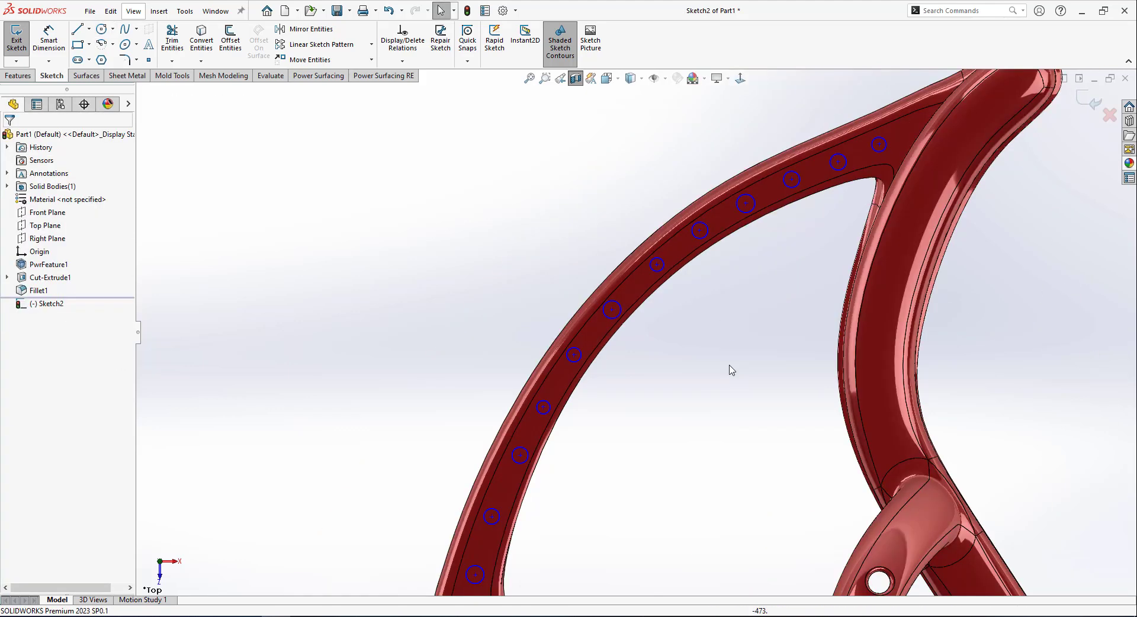
scroll(806, 269, up, 3)
scroll(806, 269, up, 2)
- Extrude-cut the branch circles Through All in both directions
key(e)
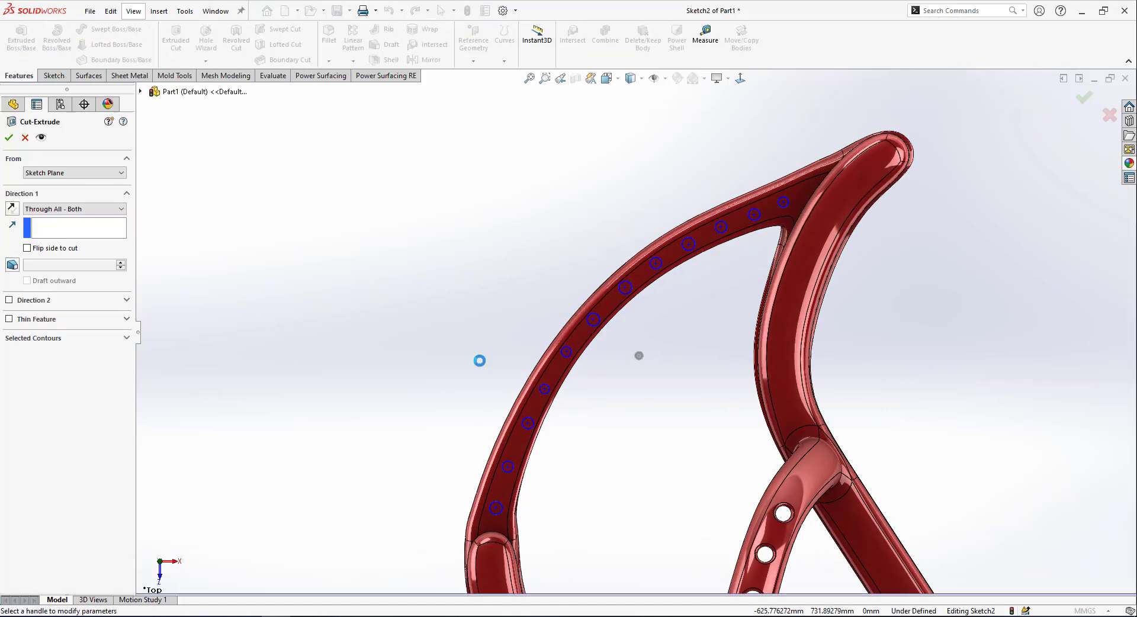
click(8, 136)
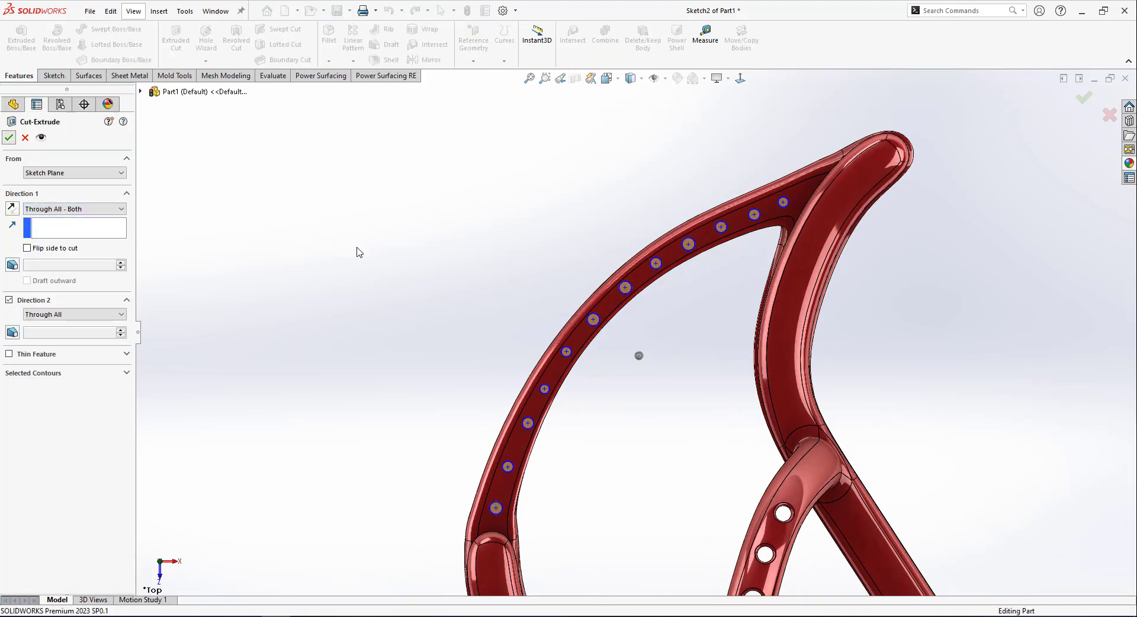
mouse_move(653, 520)
middle_down()
mouse_move(636, 300)
mouse_move(808, 402)
mouse_move(683, 335)
middle_up()
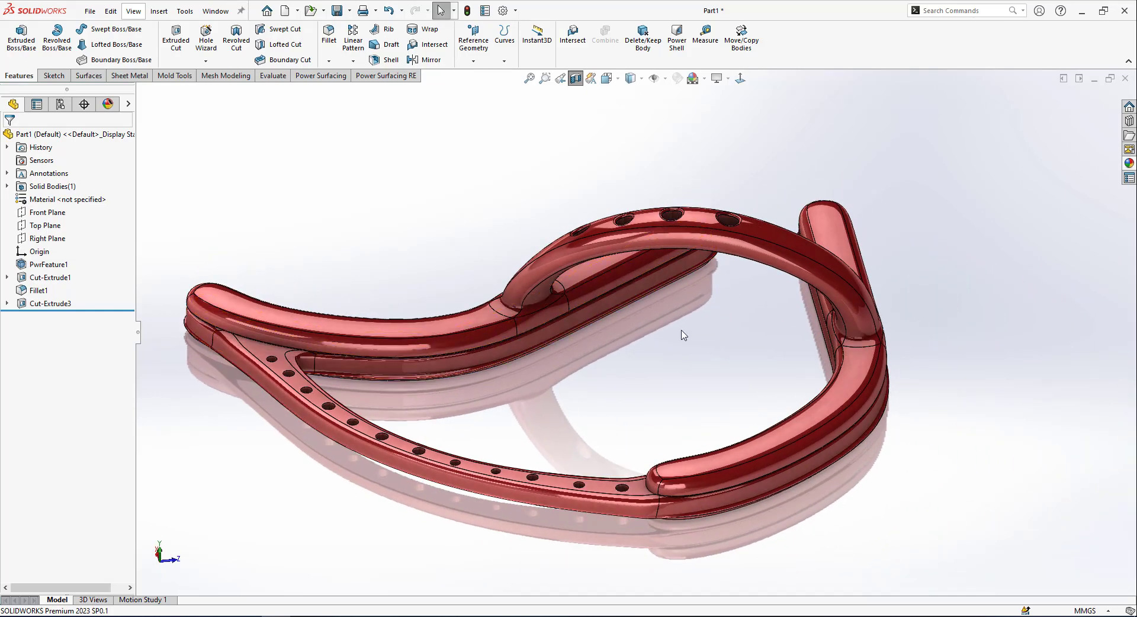
- Turn on Shadows In Shaded Mode in View Settings and recenter the frame
click(727, 78)
click(755, 108)
click(756, 140)
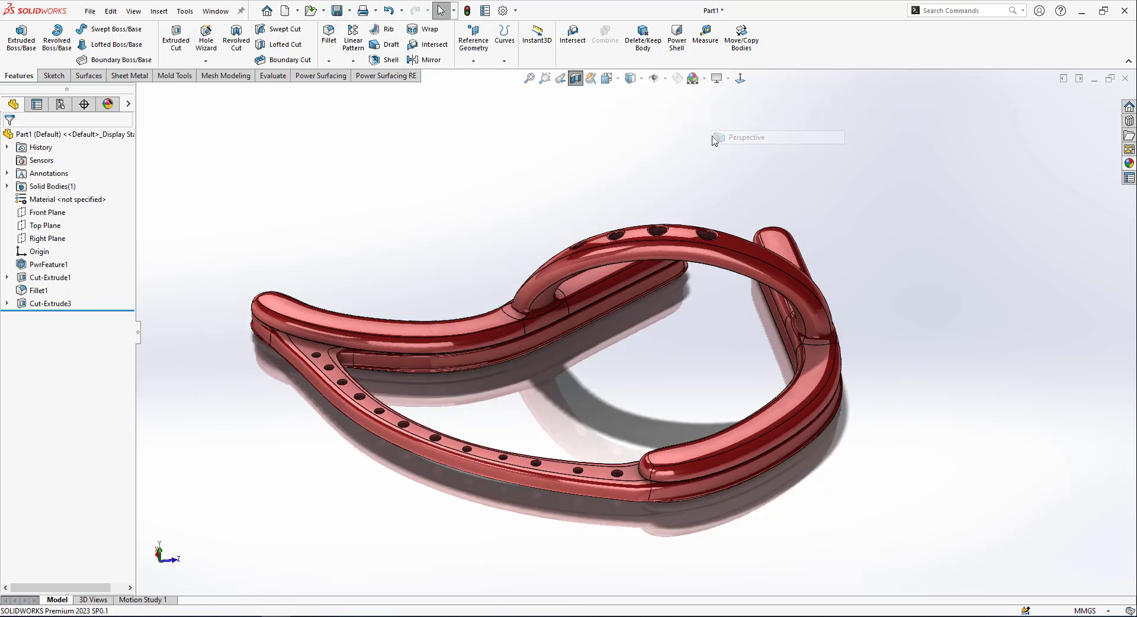
ctrl+middle_drag(617, 401, 664, 381)
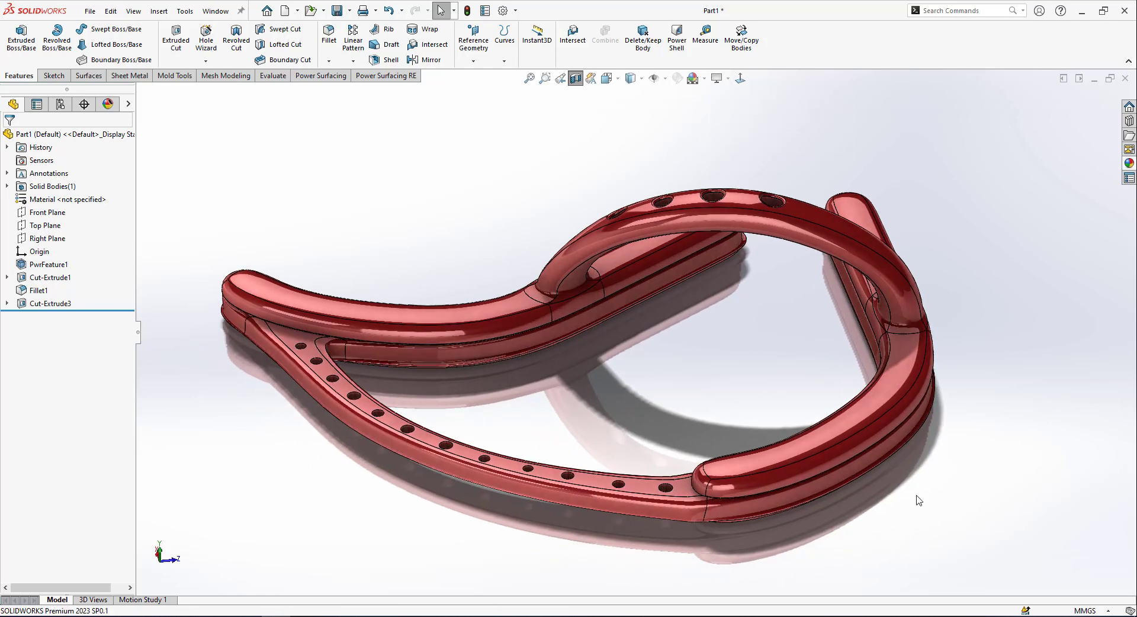